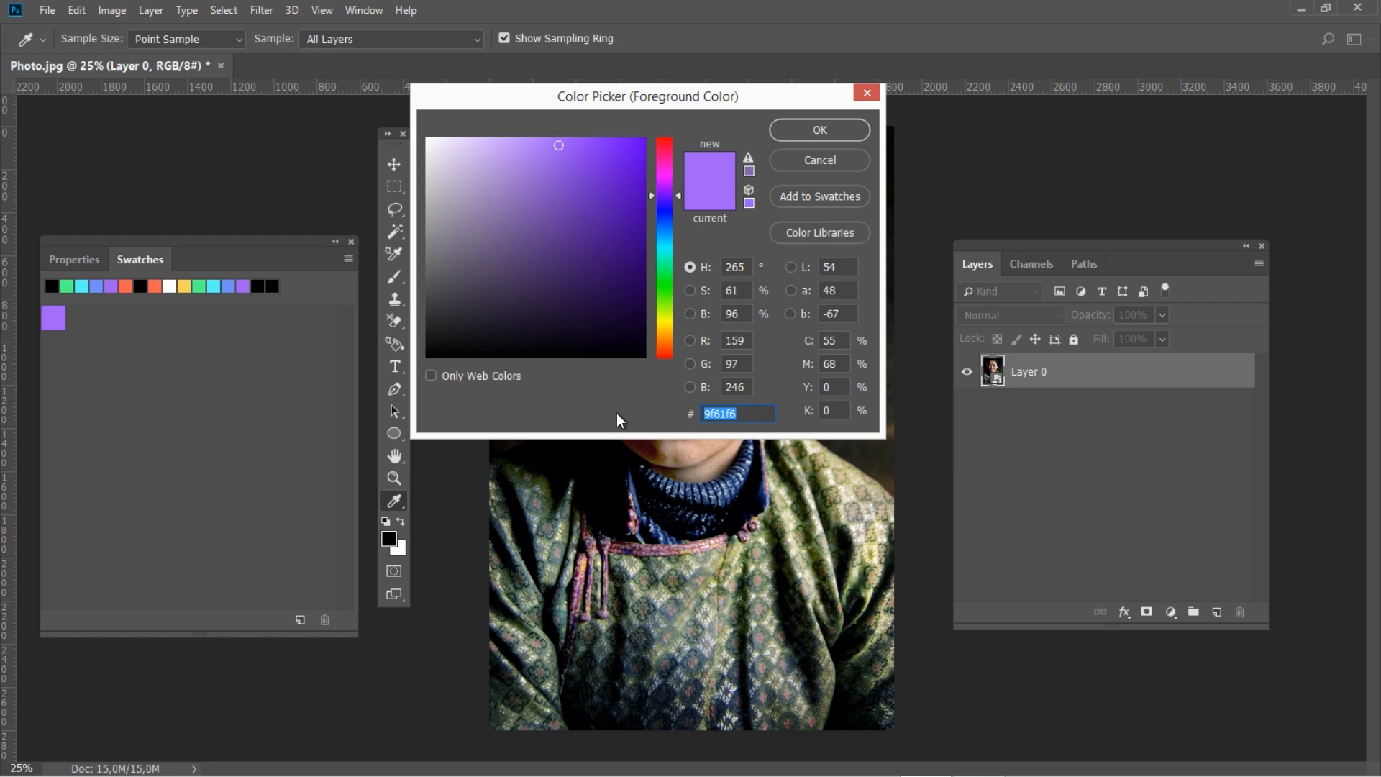
# Set the foreground color to blue 7190fb and save it as a swatch under the default name.
pyautogui.write('7')
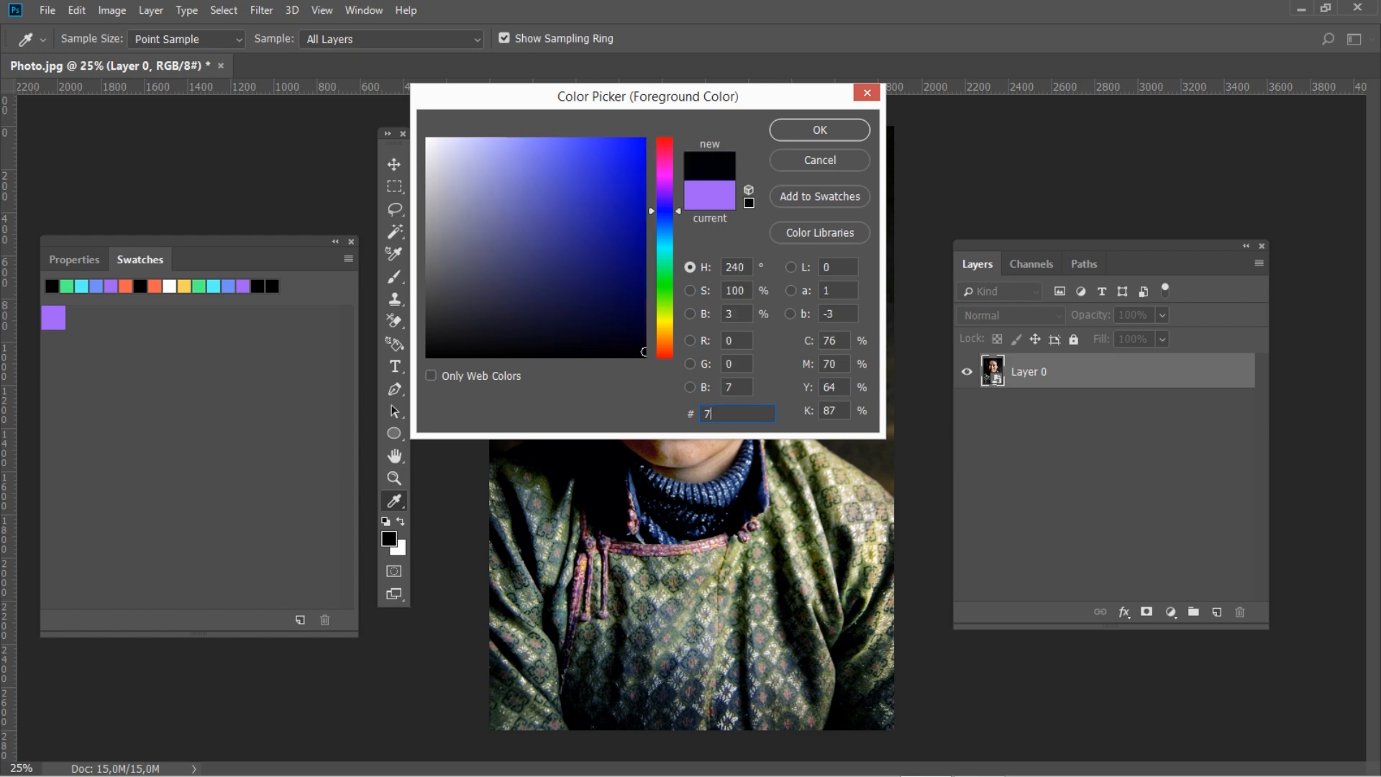
pyautogui.write('190fb')
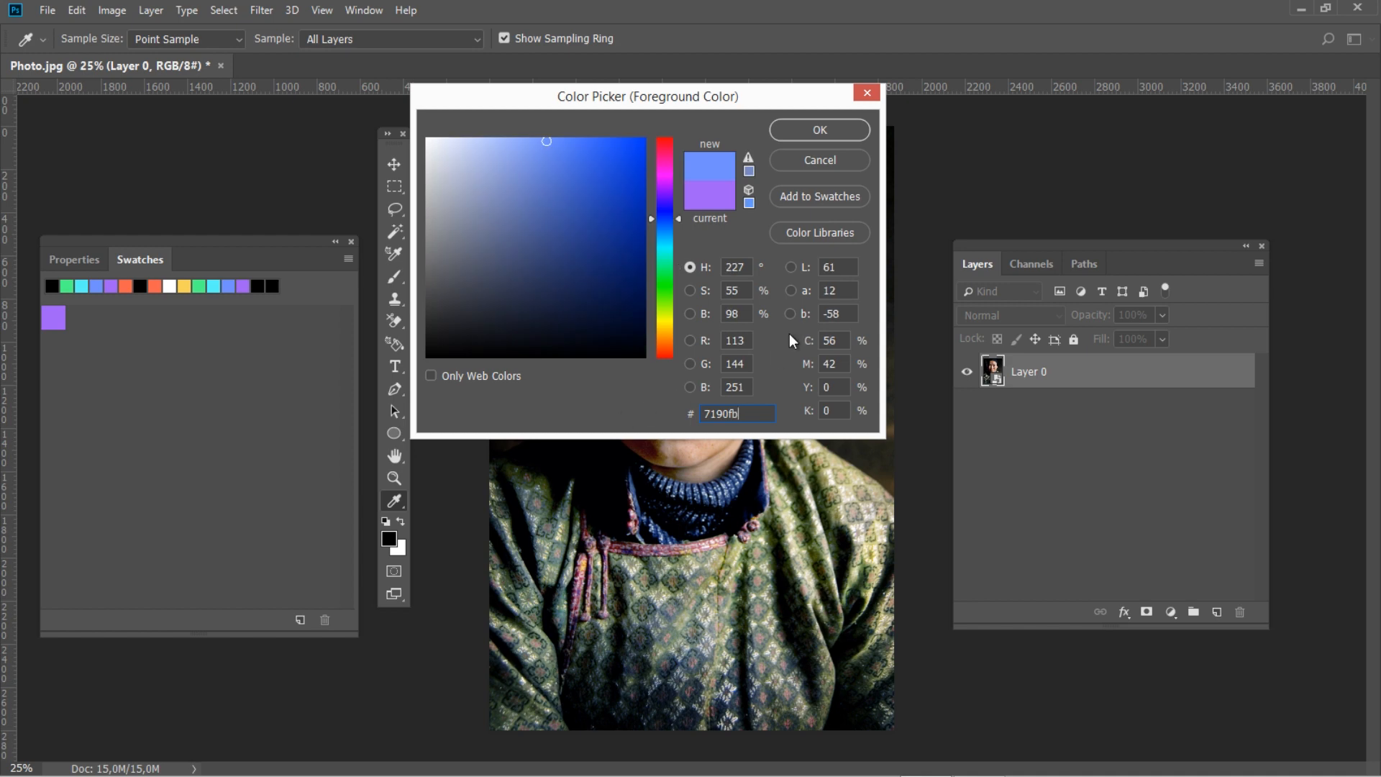
pyautogui.click(820, 196)
pyautogui.click(1003, 286)
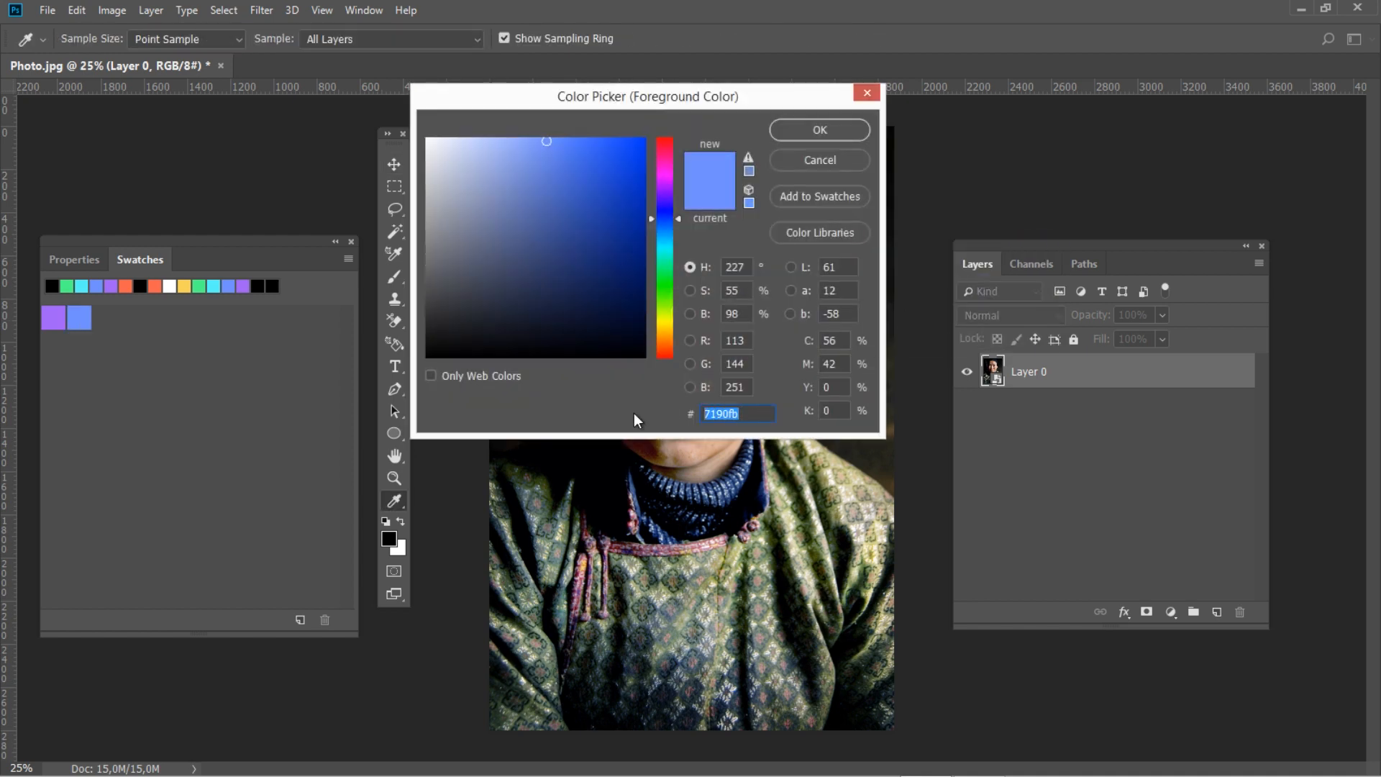
# Change the picked color to cyan 5af8f9 and store it as another swatch.
pyautogui.write('5af8f')
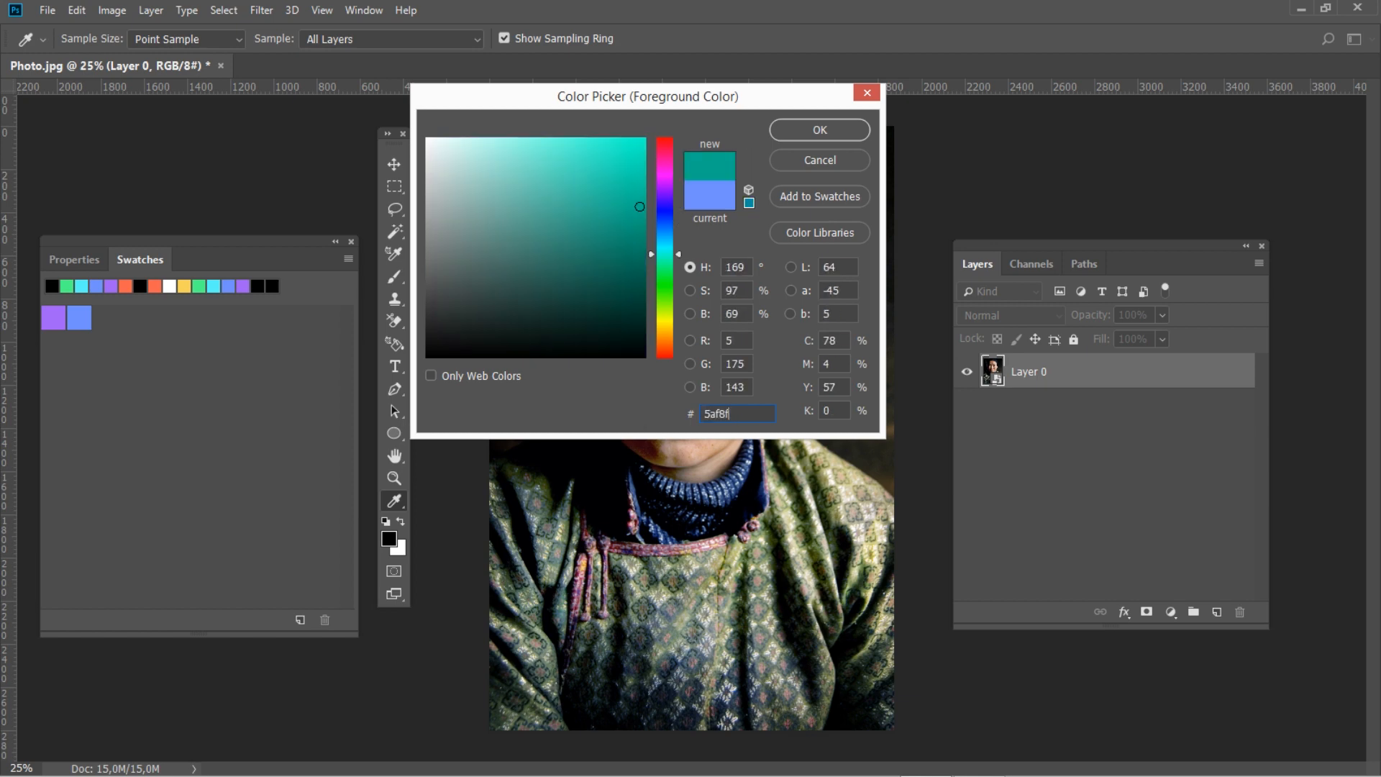
pyautogui.write('9')
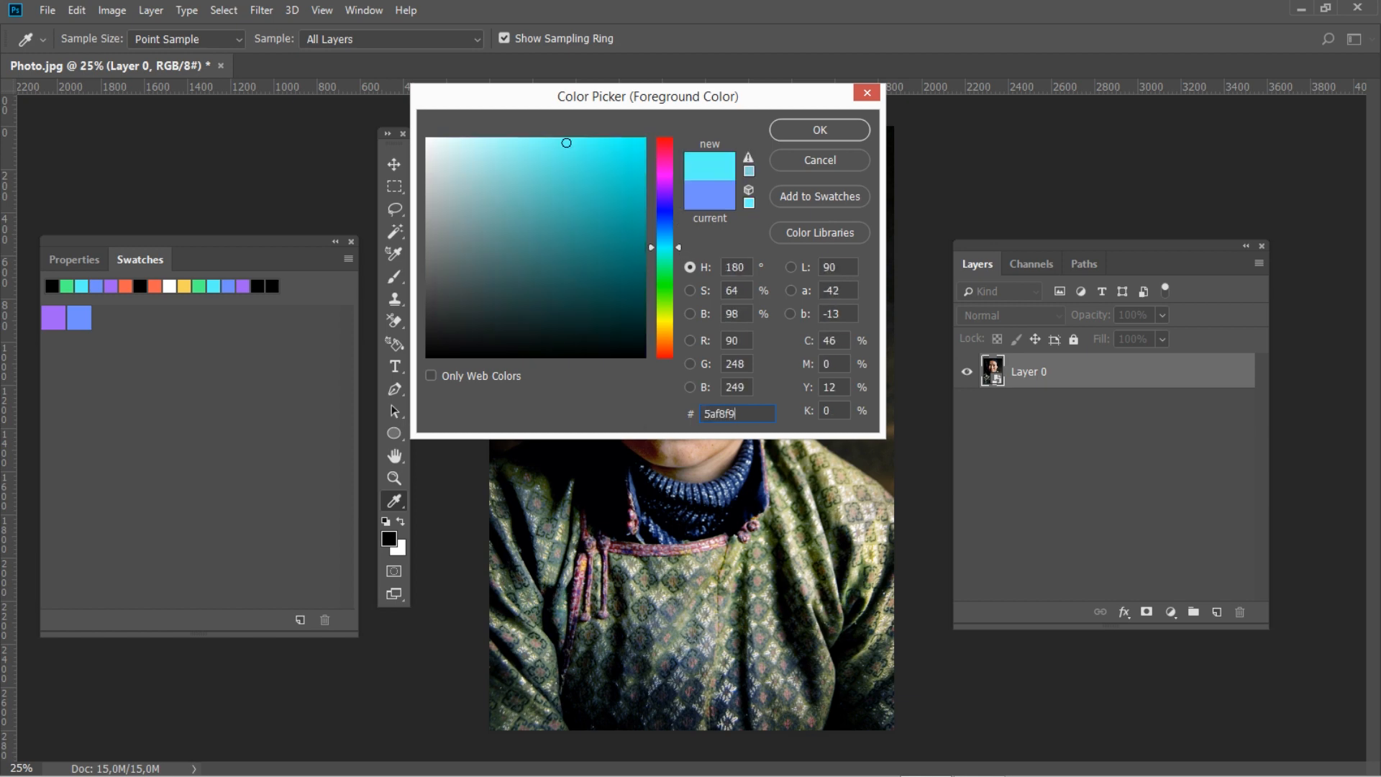
pyautogui.click(839, 196)
pyautogui.click(1004, 285)
# Change the picked color to green 4efe89 and store it as another swatch.
pyautogui.write('4e')
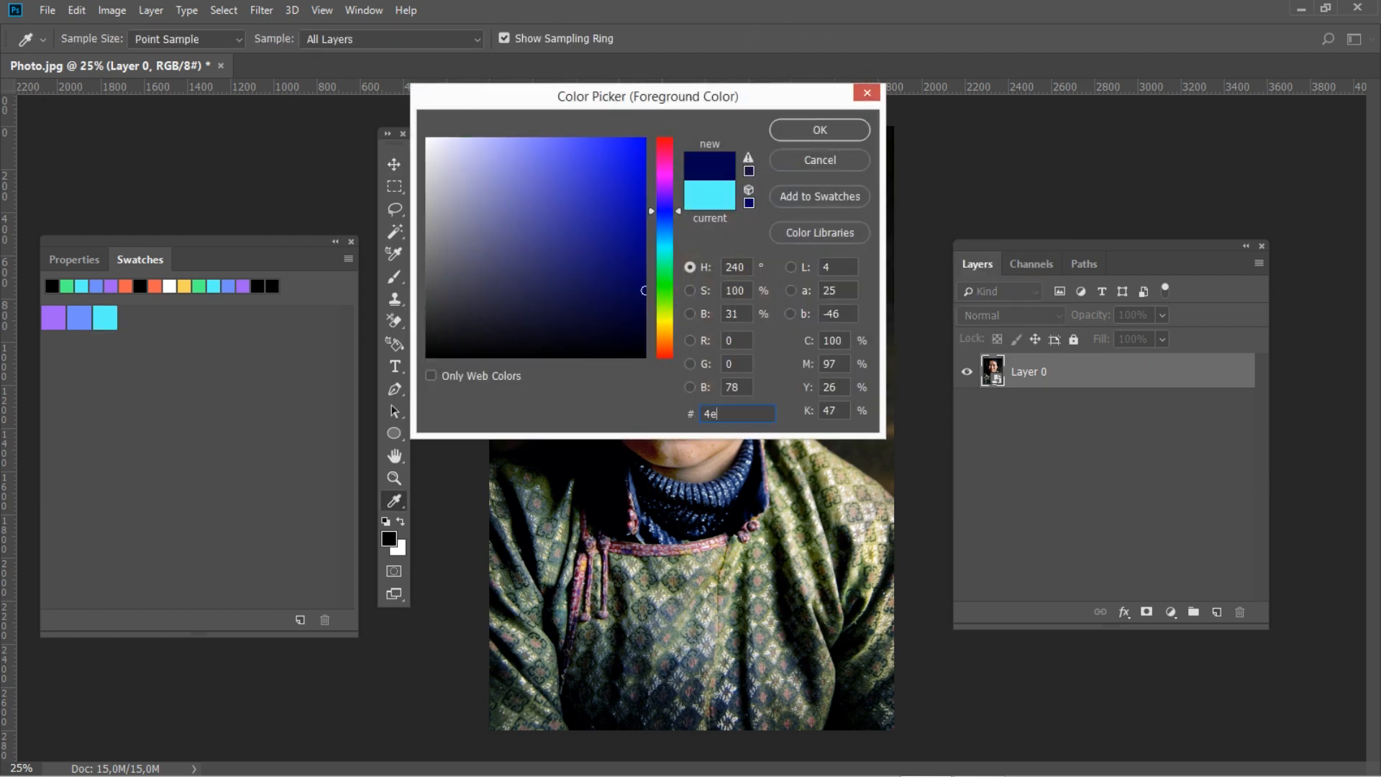
pyautogui.write('fe89')
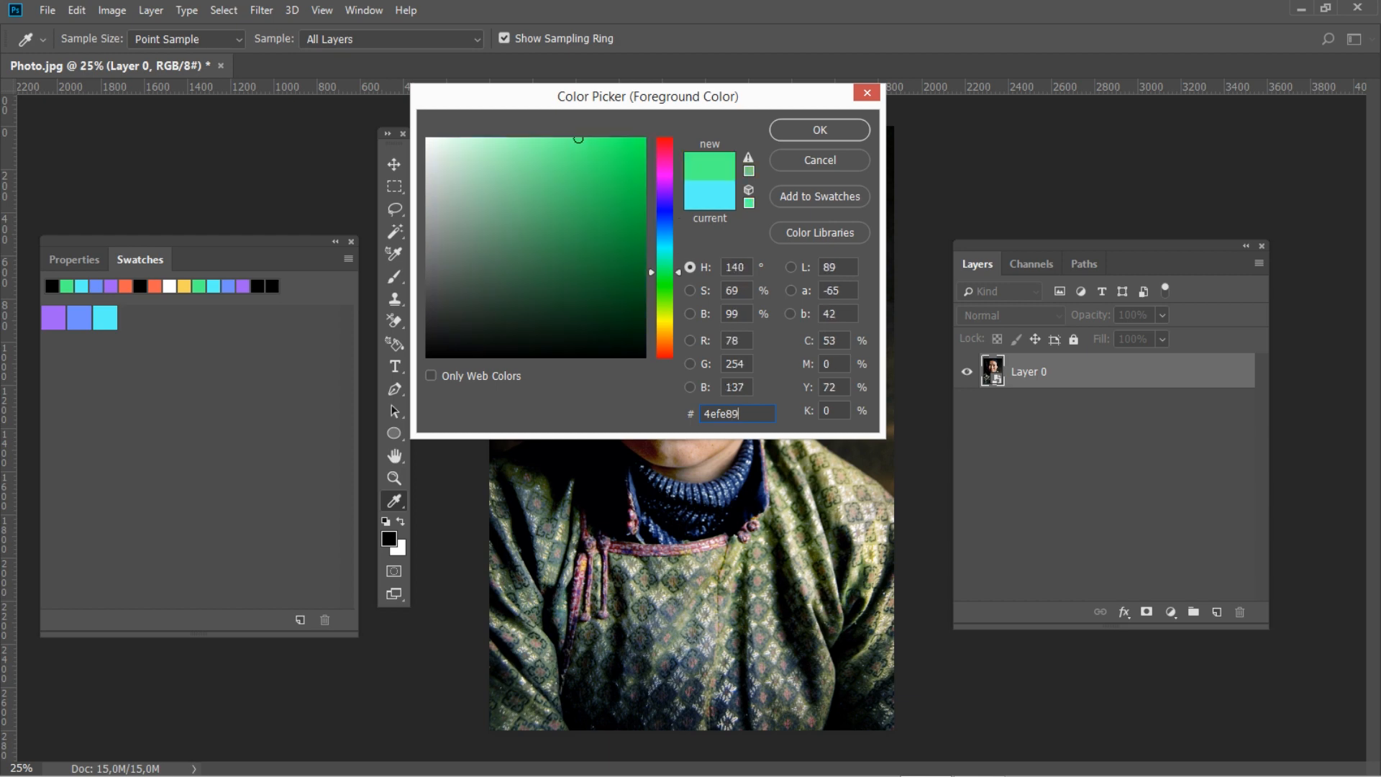
pyautogui.click(814, 193)
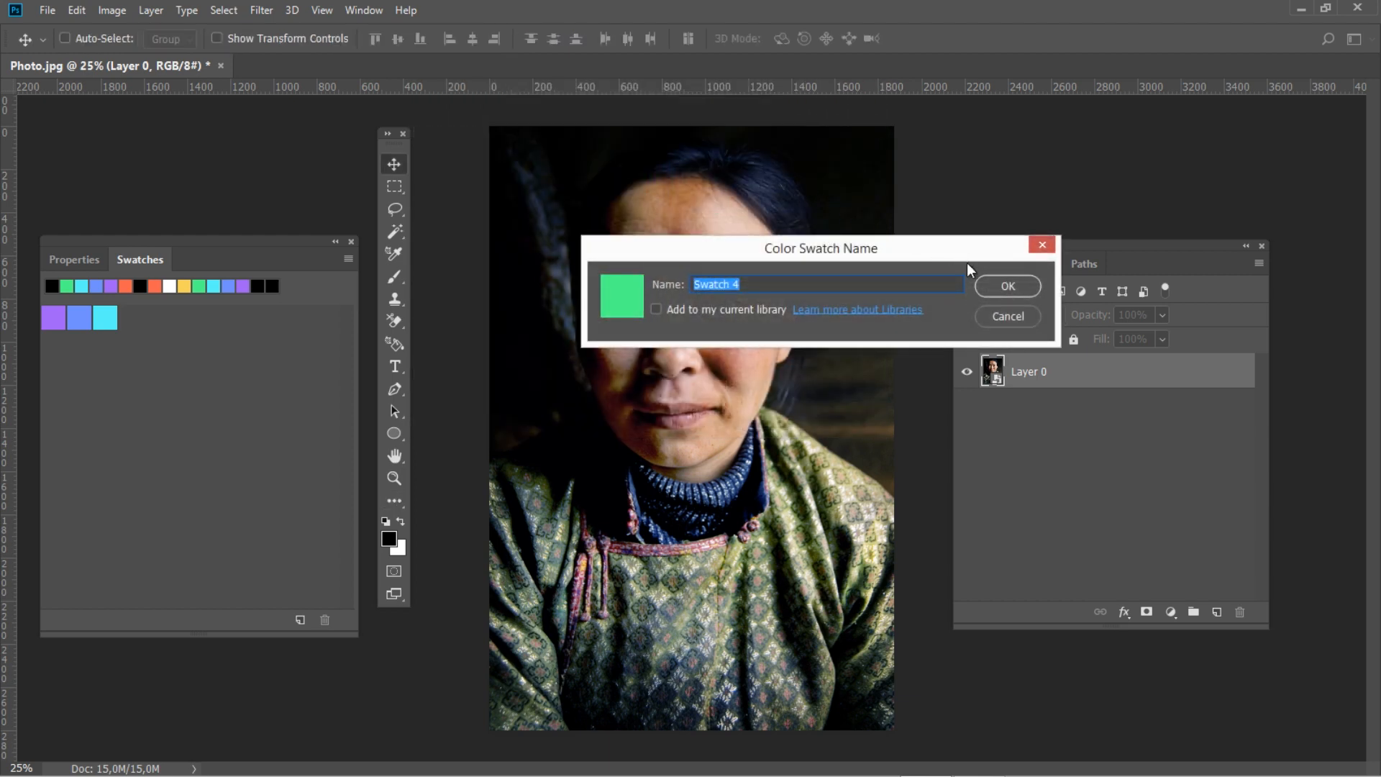
pyautogui.click(995, 288)
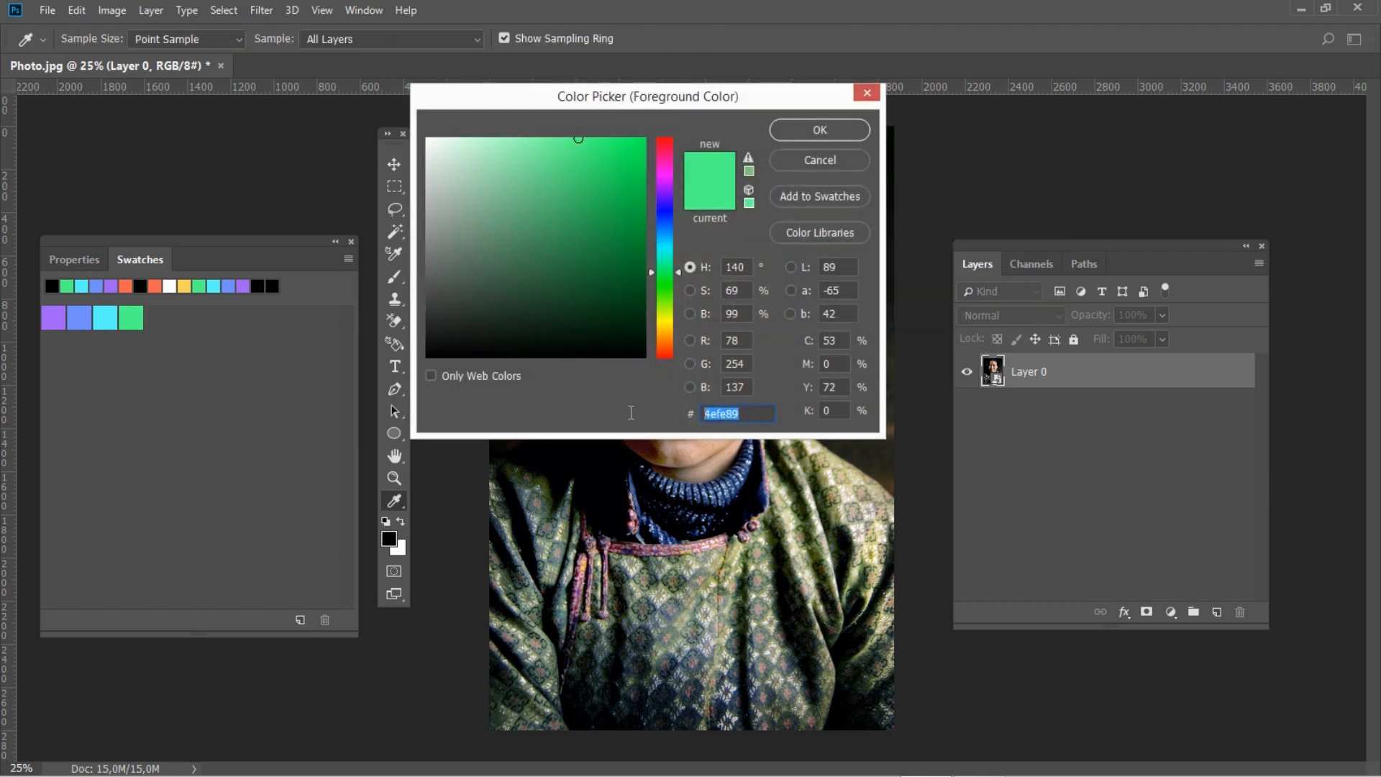
# Change the picked color to yellow f8d45b and store it as another swatch.
pyautogui.write('f8d')
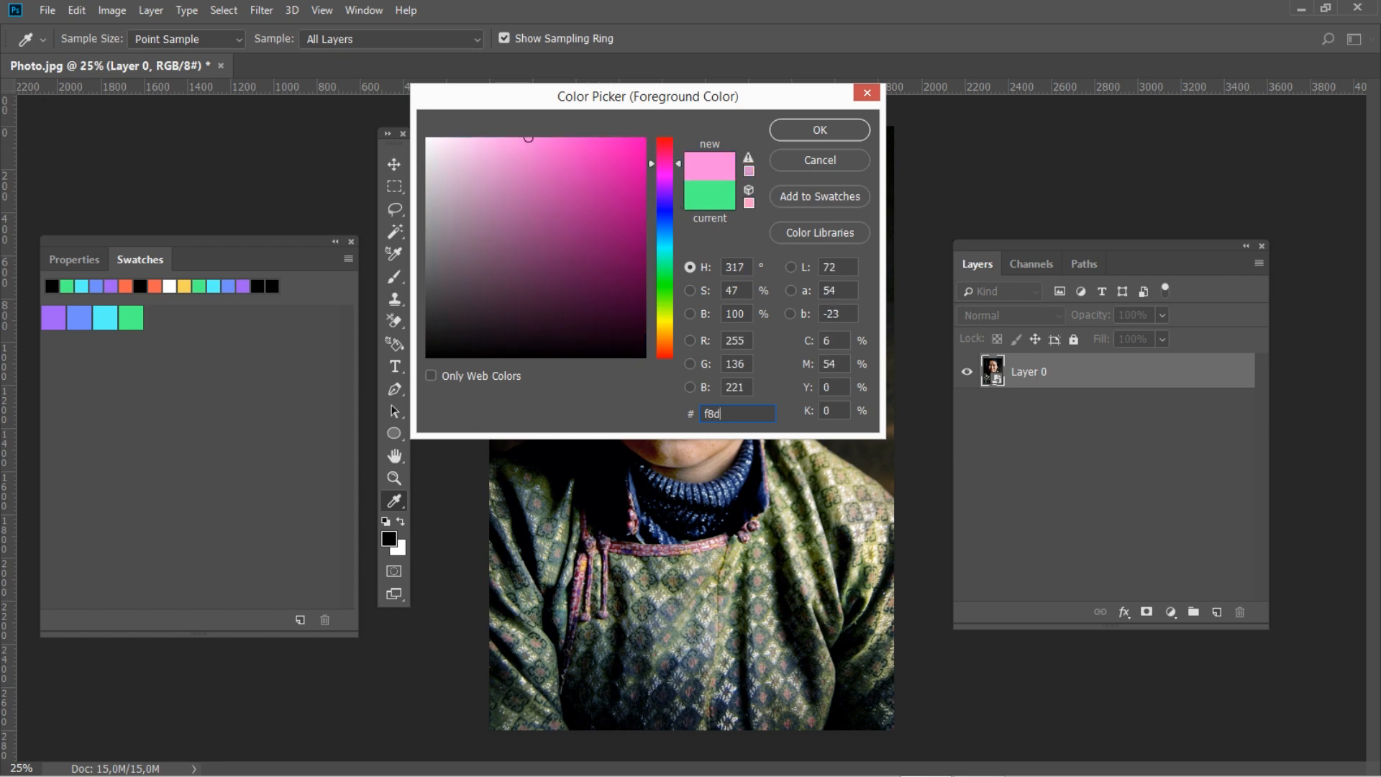
pyautogui.write('45b')
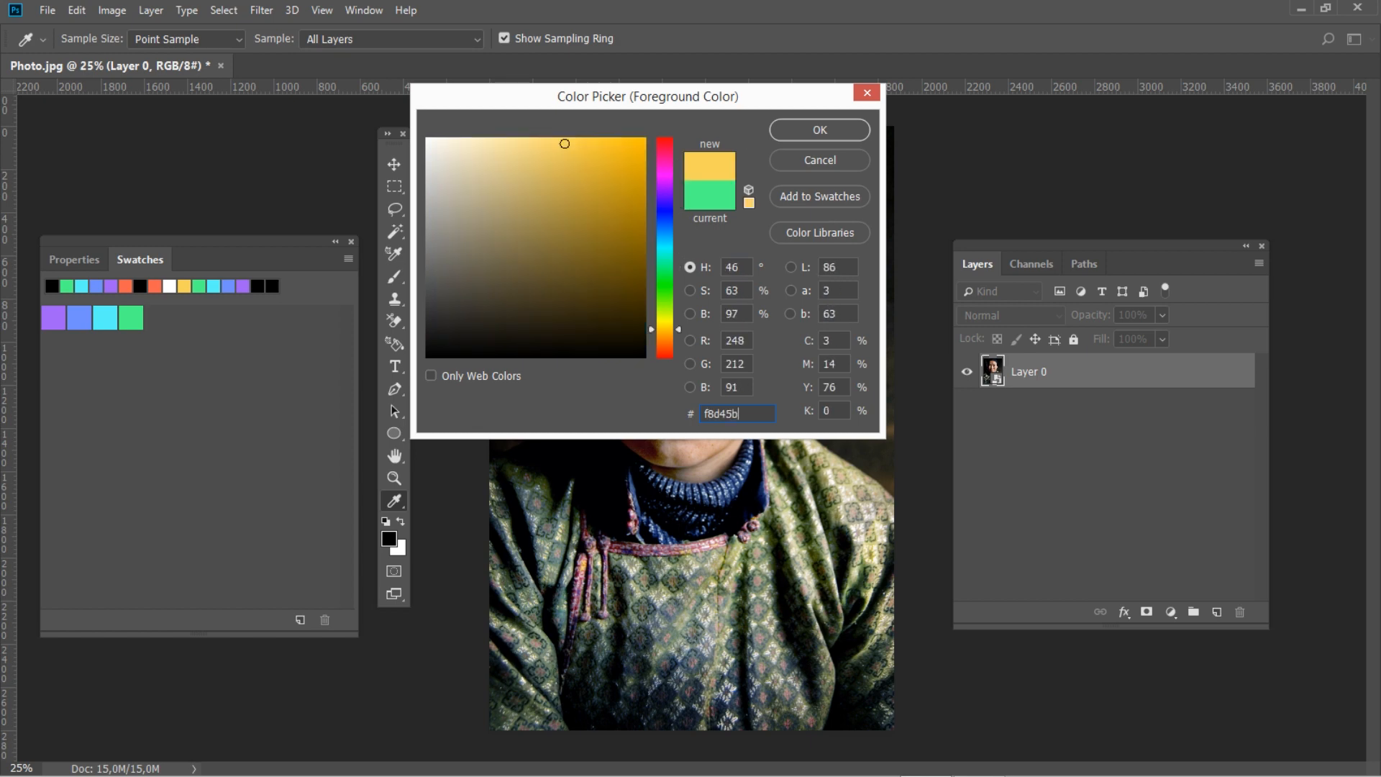
pyautogui.click(799, 197)
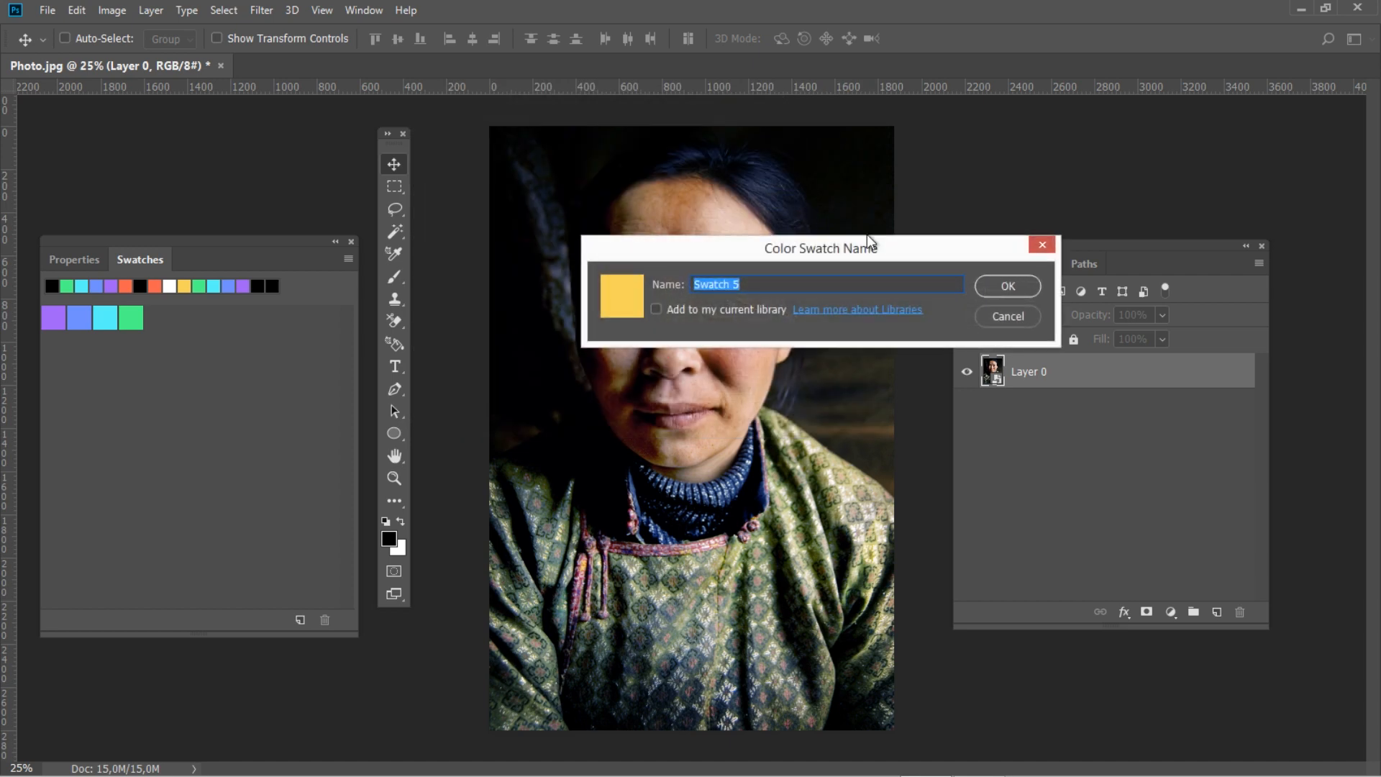
pyautogui.click(1028, 288)
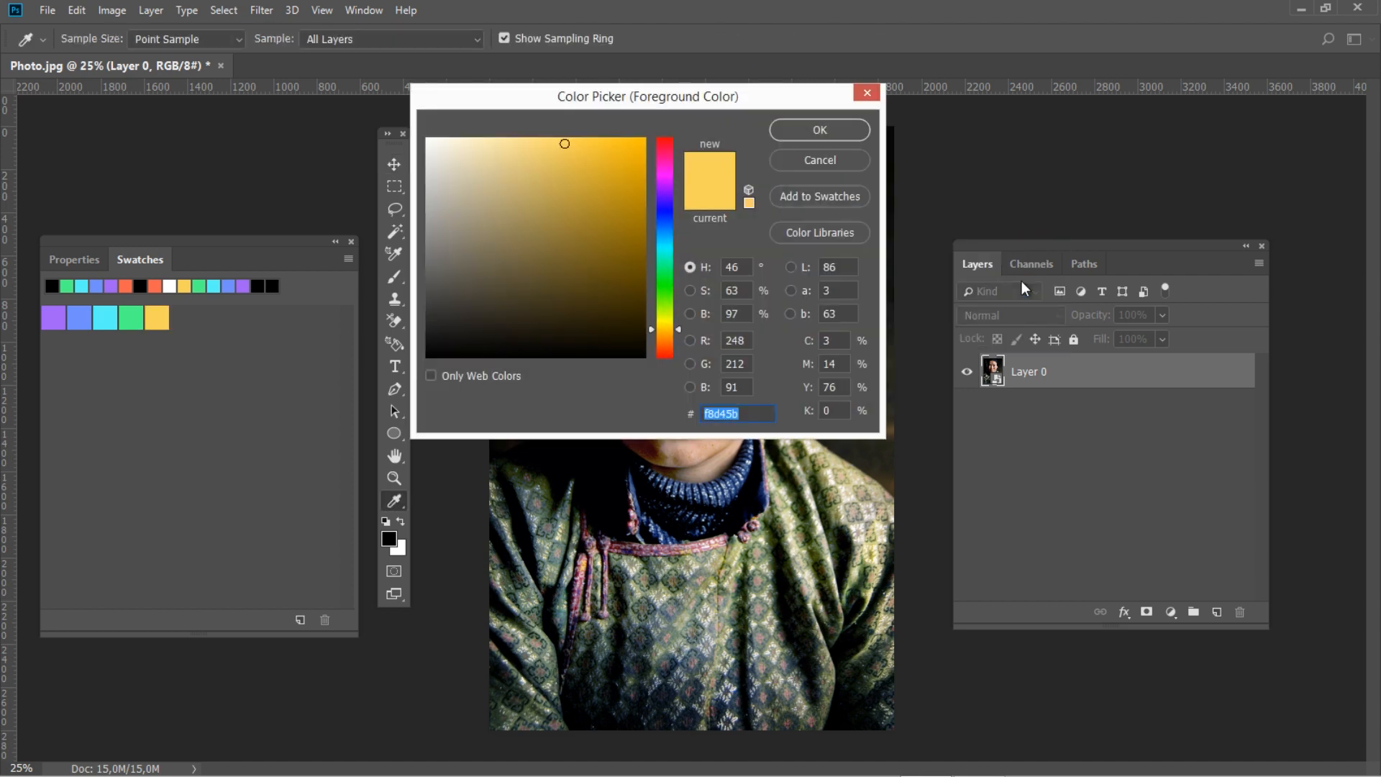
# Save orange-red f9624f as the last swatch, accept it as foreground color and switch to the Move tool.
pyautogui.moveTo(708, 417); pyautogui.dragTo(703, 417)
pyautogui.write('f')
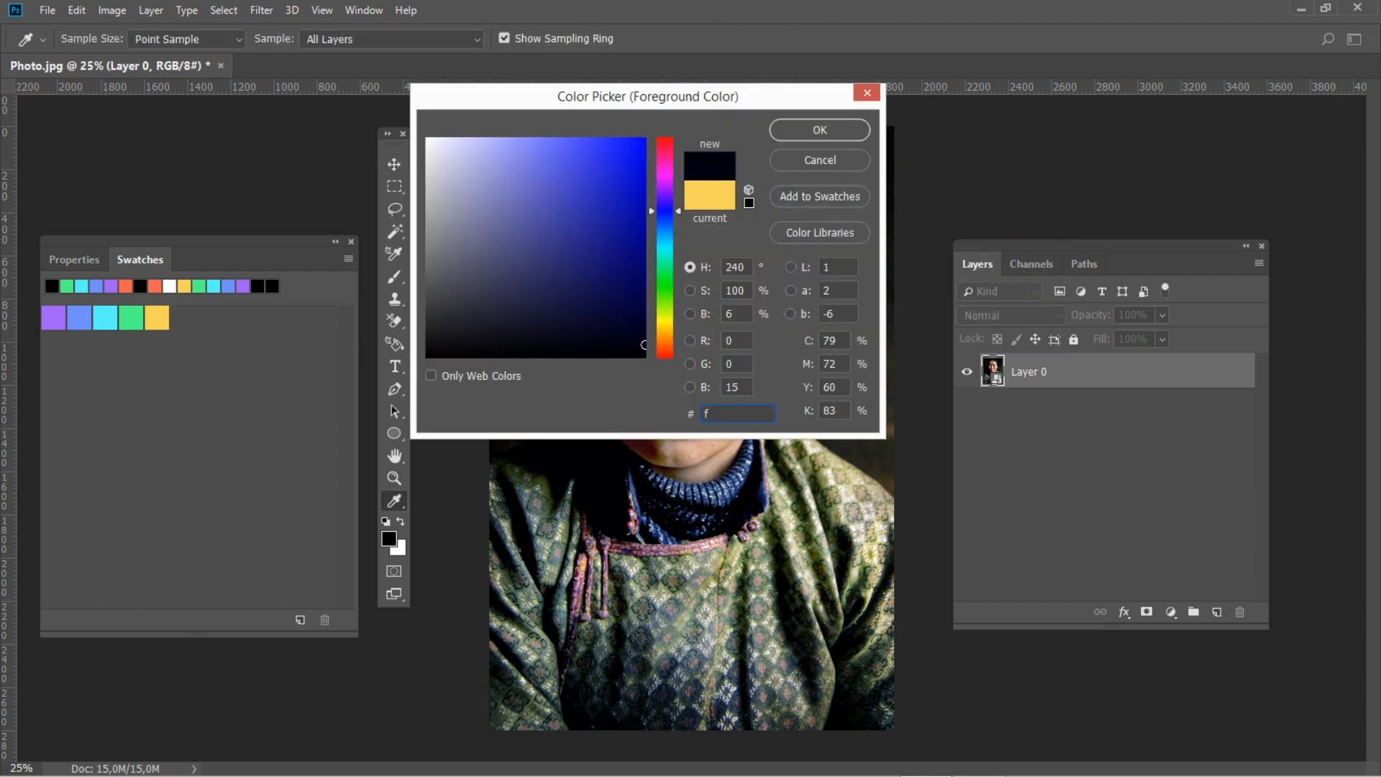
pyautogui.write('962')
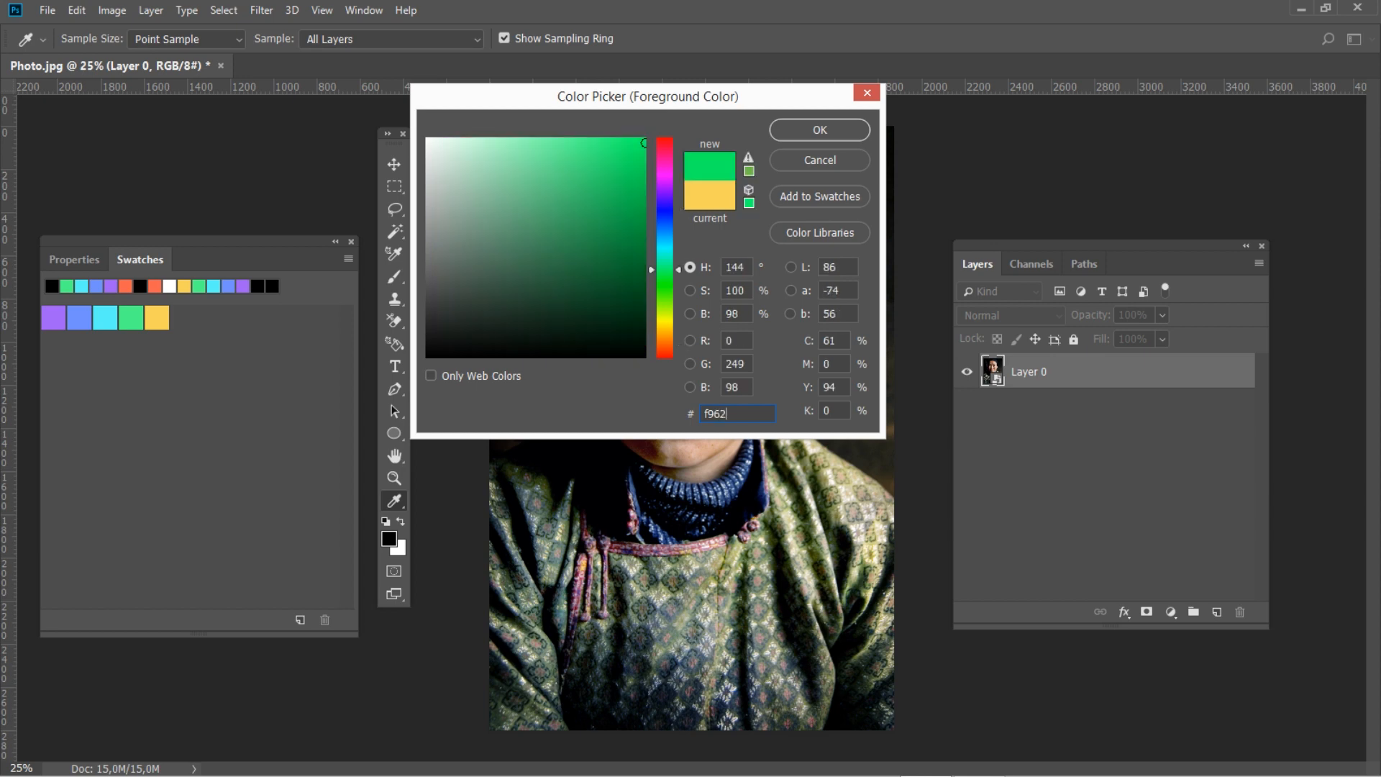
pyautogui.write('4f')
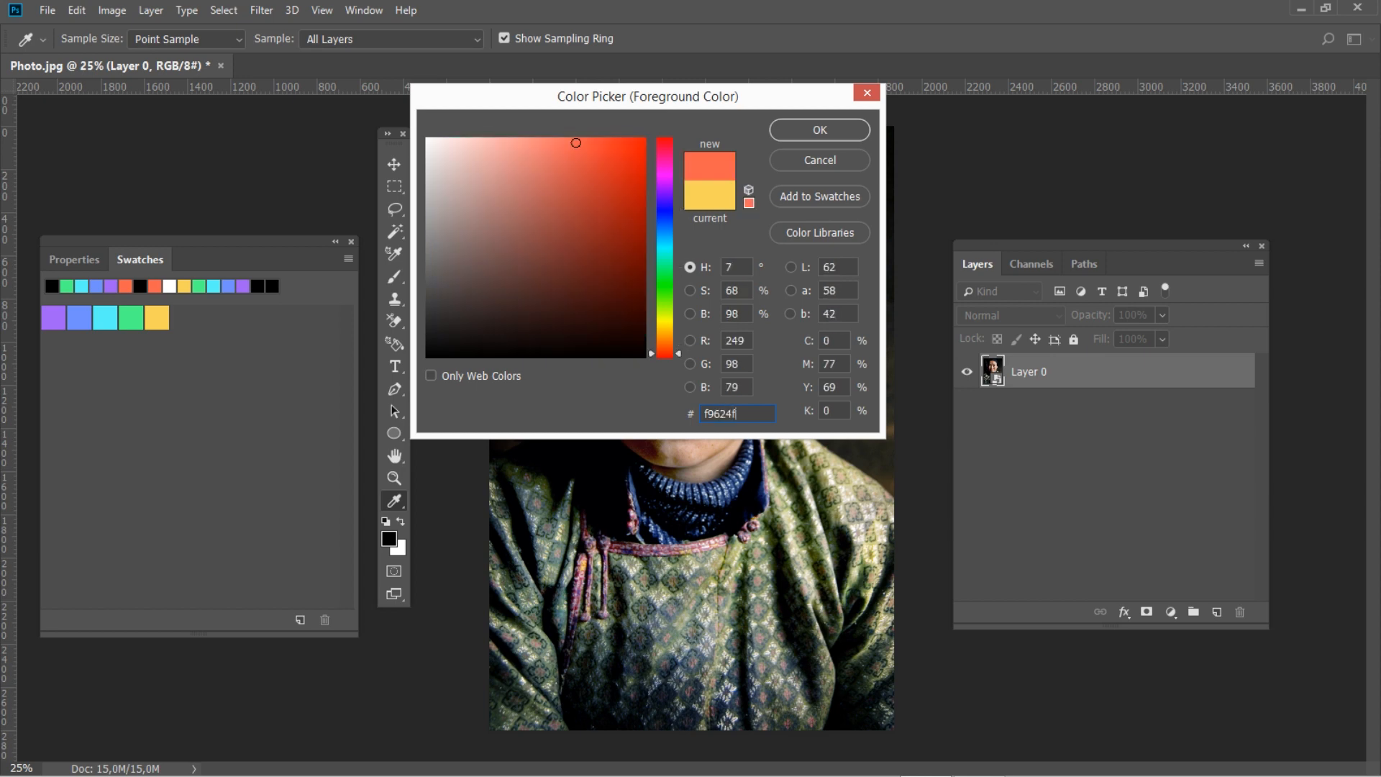
pyautogui.click(821, 208)
pyautogui.click(993, 286)
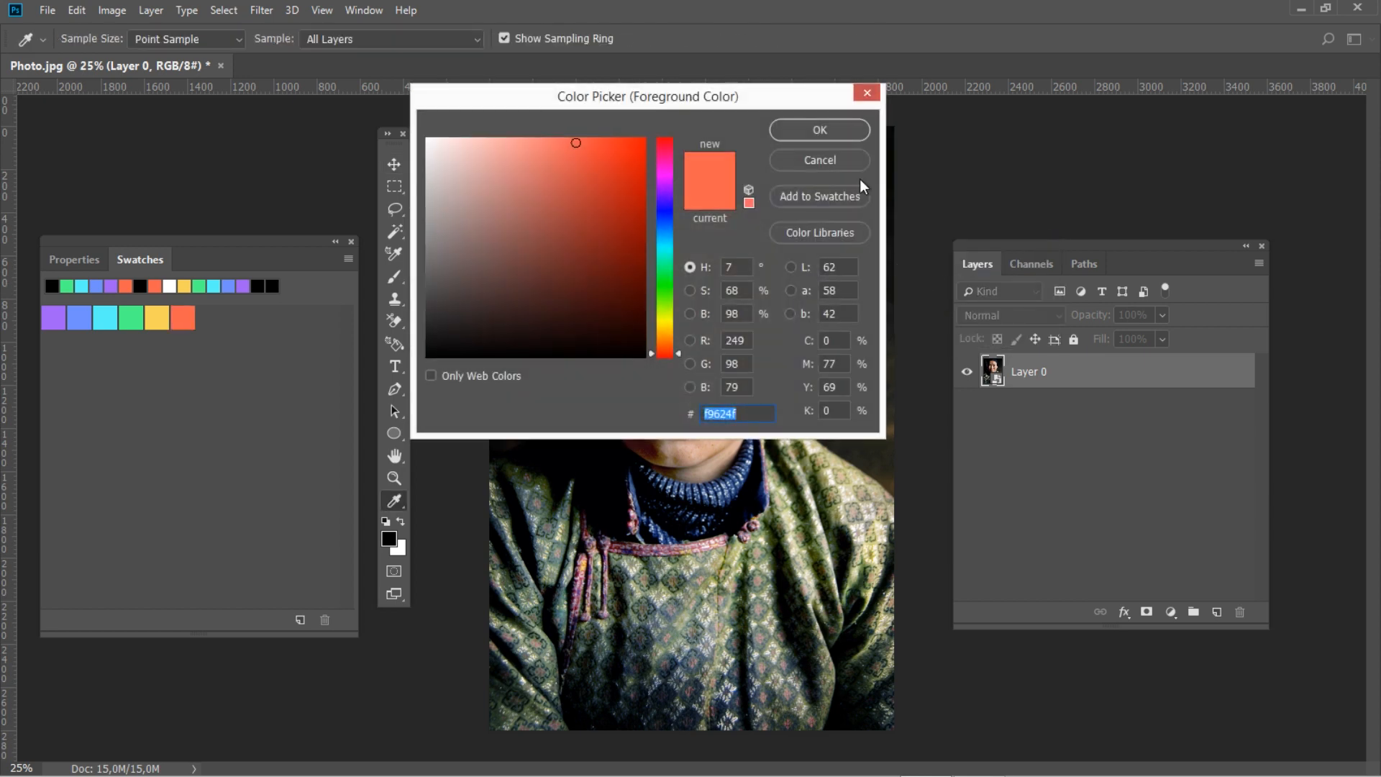
pyautogui.click(847, 132)
pyautogui.press('v')
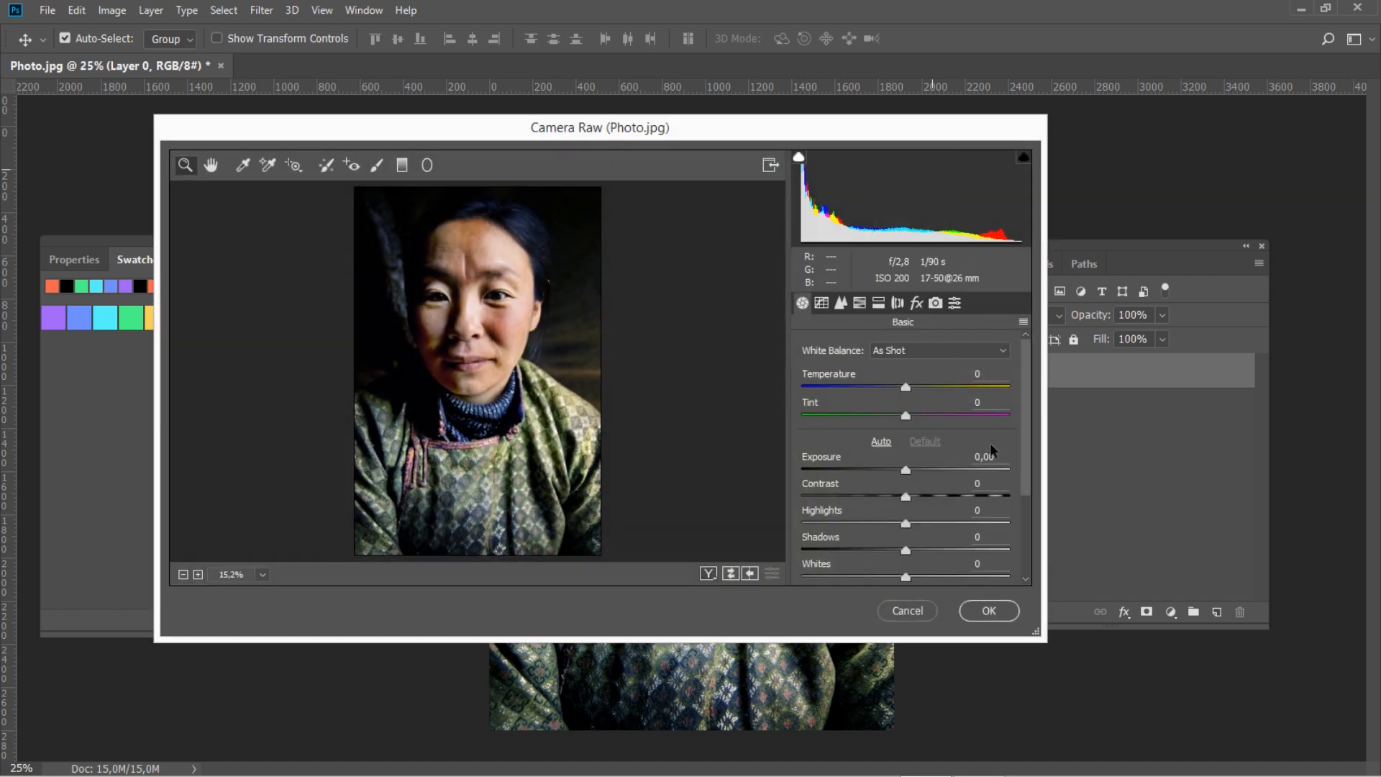
# Set Exposure to -1,3 and Clarity to -18 in the Camera Raw filter and apply it to the photo layer.
pyautogui.click(997, 455)
pyautogui.write('-1,3')
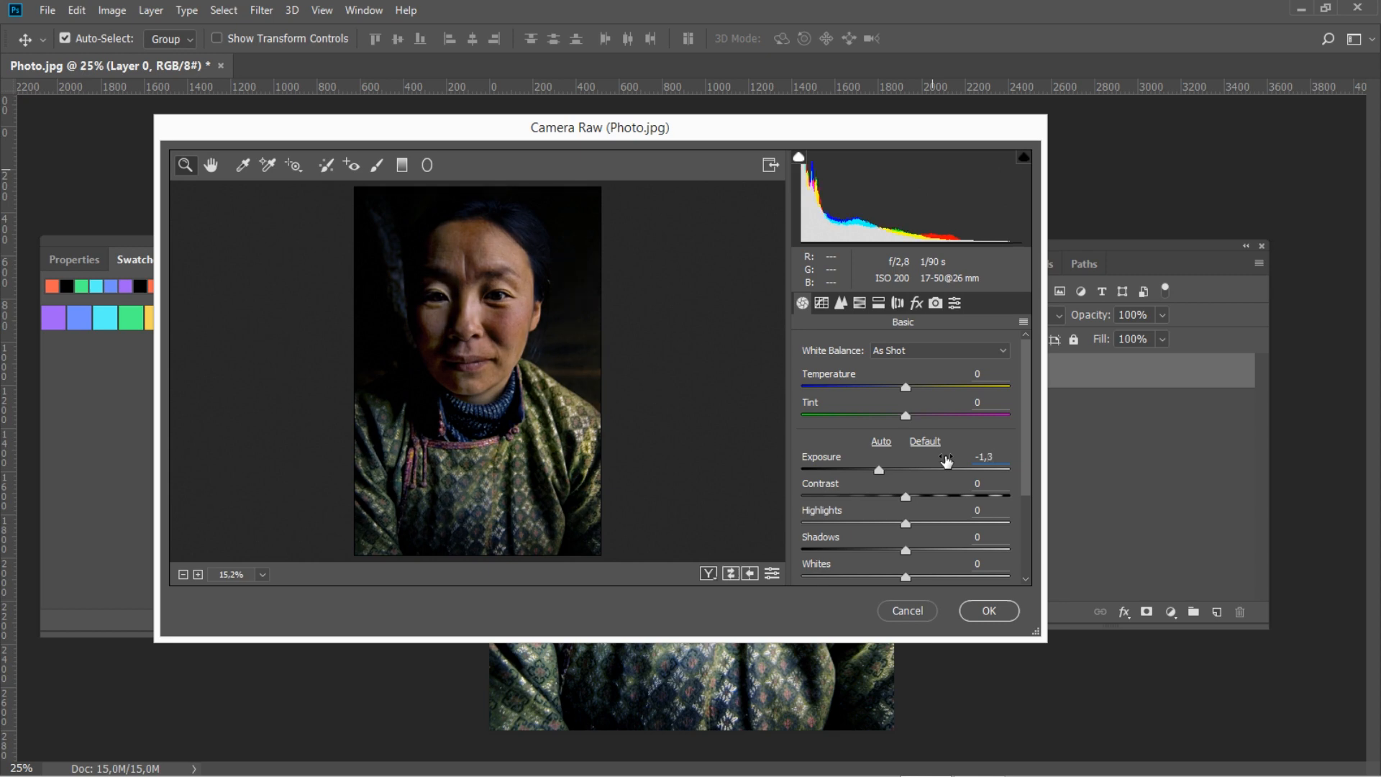
pyautogui.moveTo(1025, 360); pyautogui.dragTo(1027, 476)
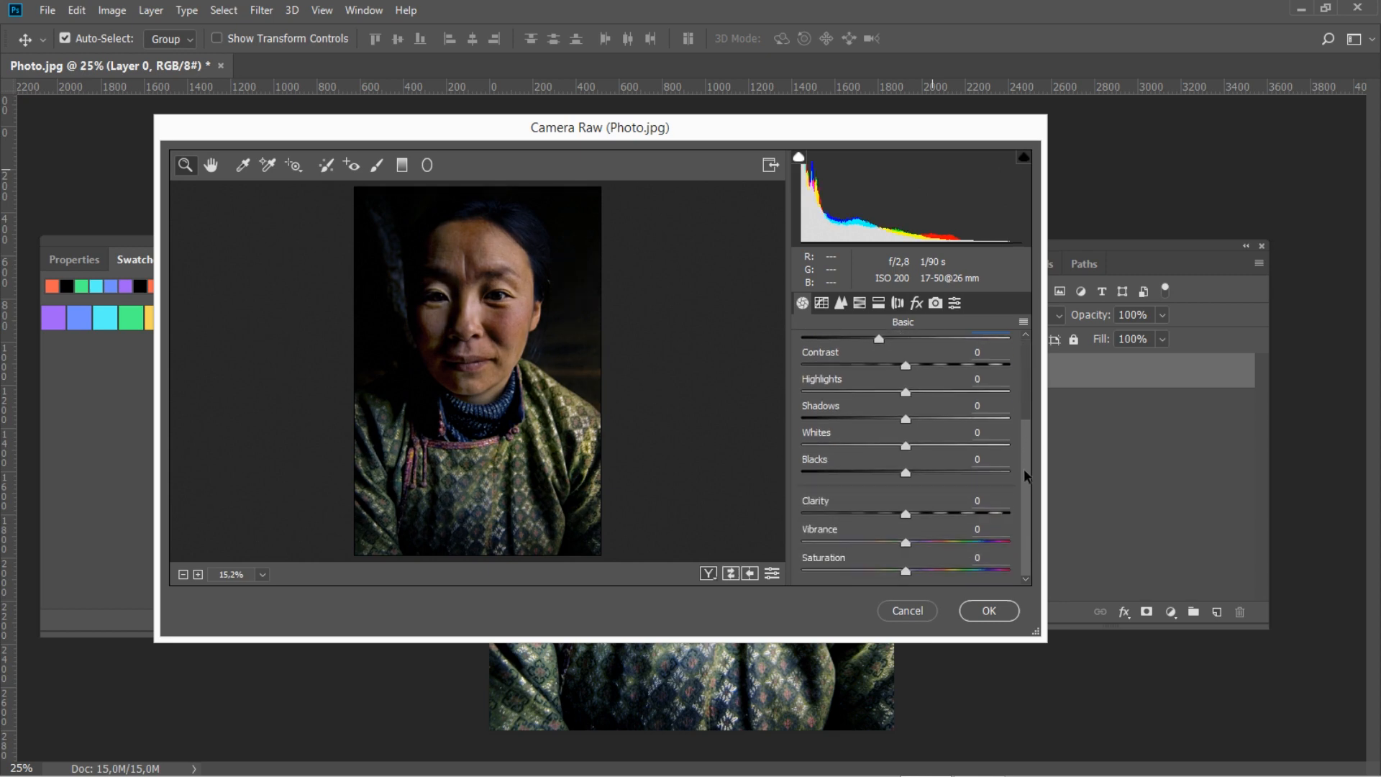
pyautogui.click(989, 495)
pyautogui.write('-18')
pyautogui.click(974, 611)
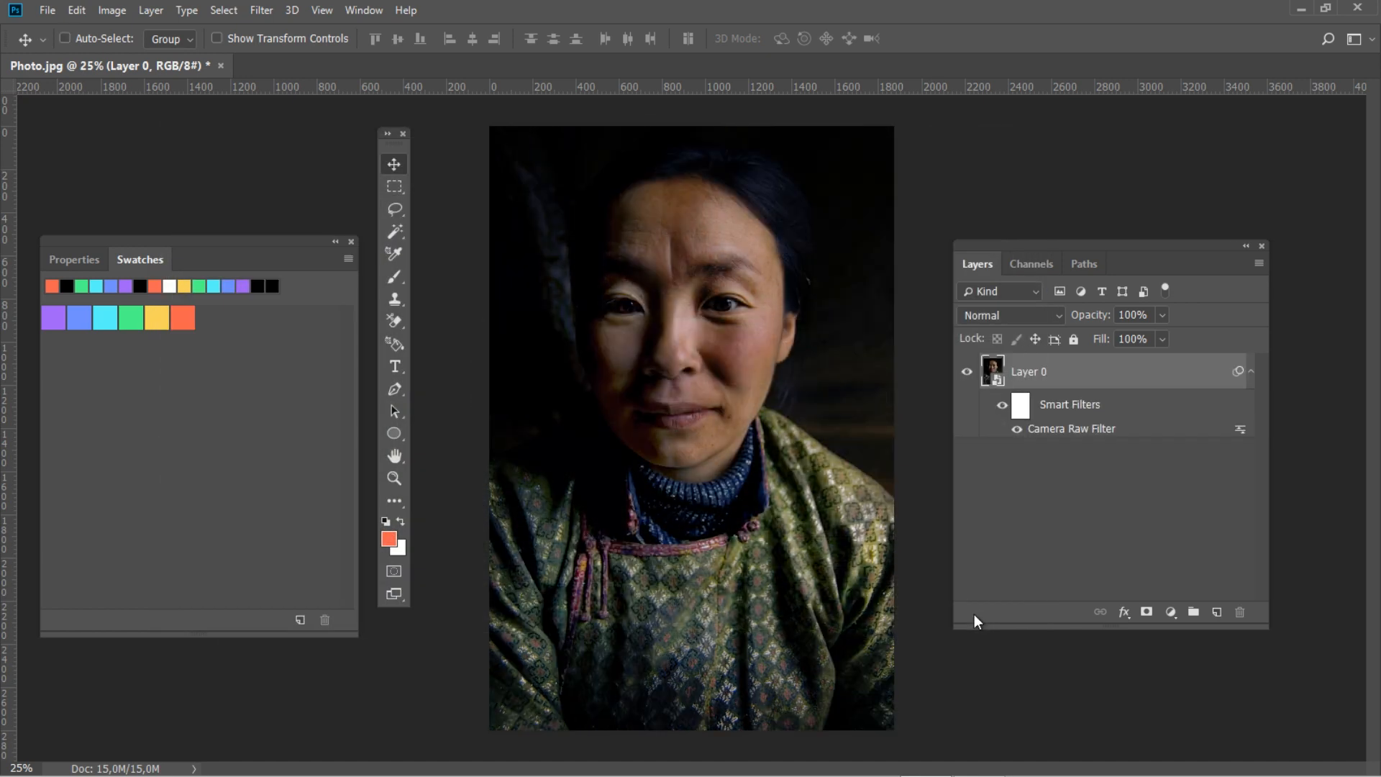
# Add a Curves adjustment layer above the photo and pull the RGB curve's midpoint slightly down.
pyautogui.click(151, 10)
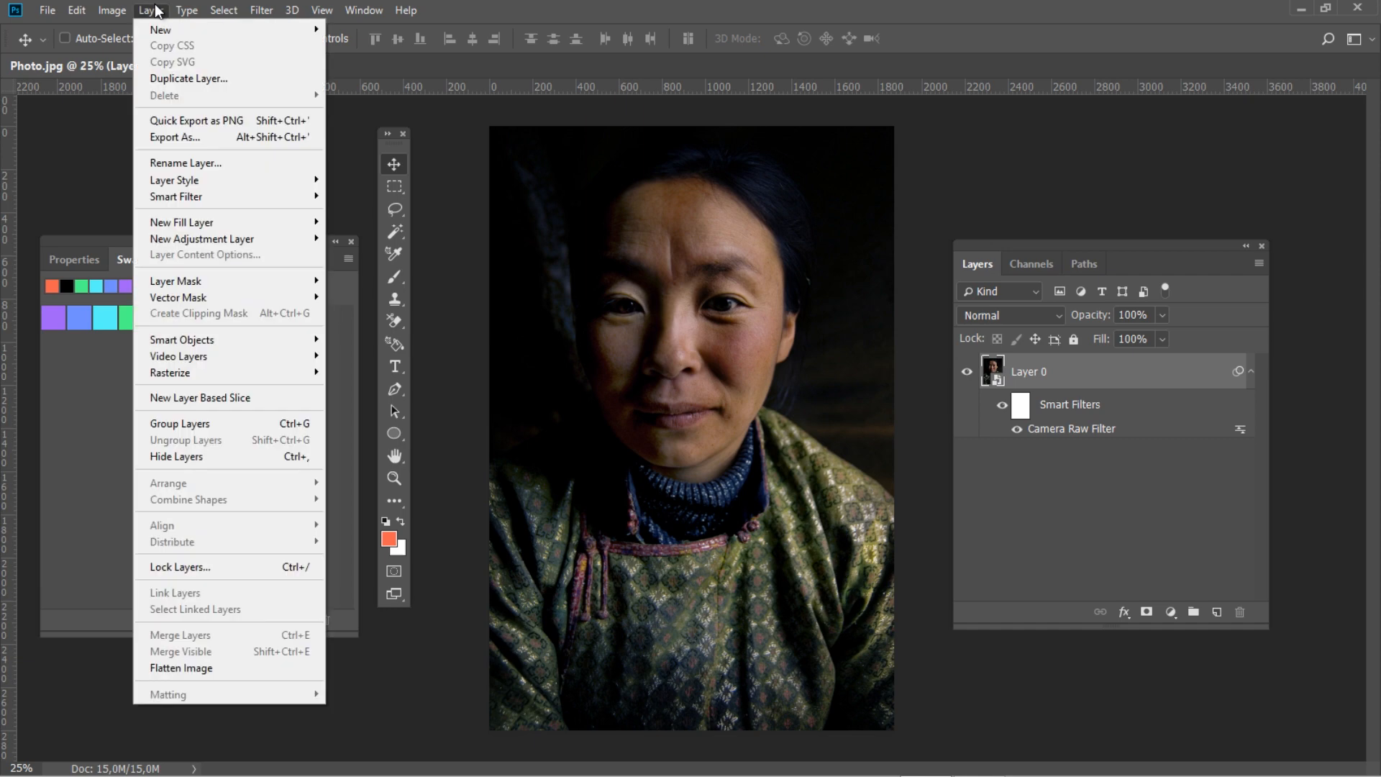
pyautogui.moveTo(197, 239)
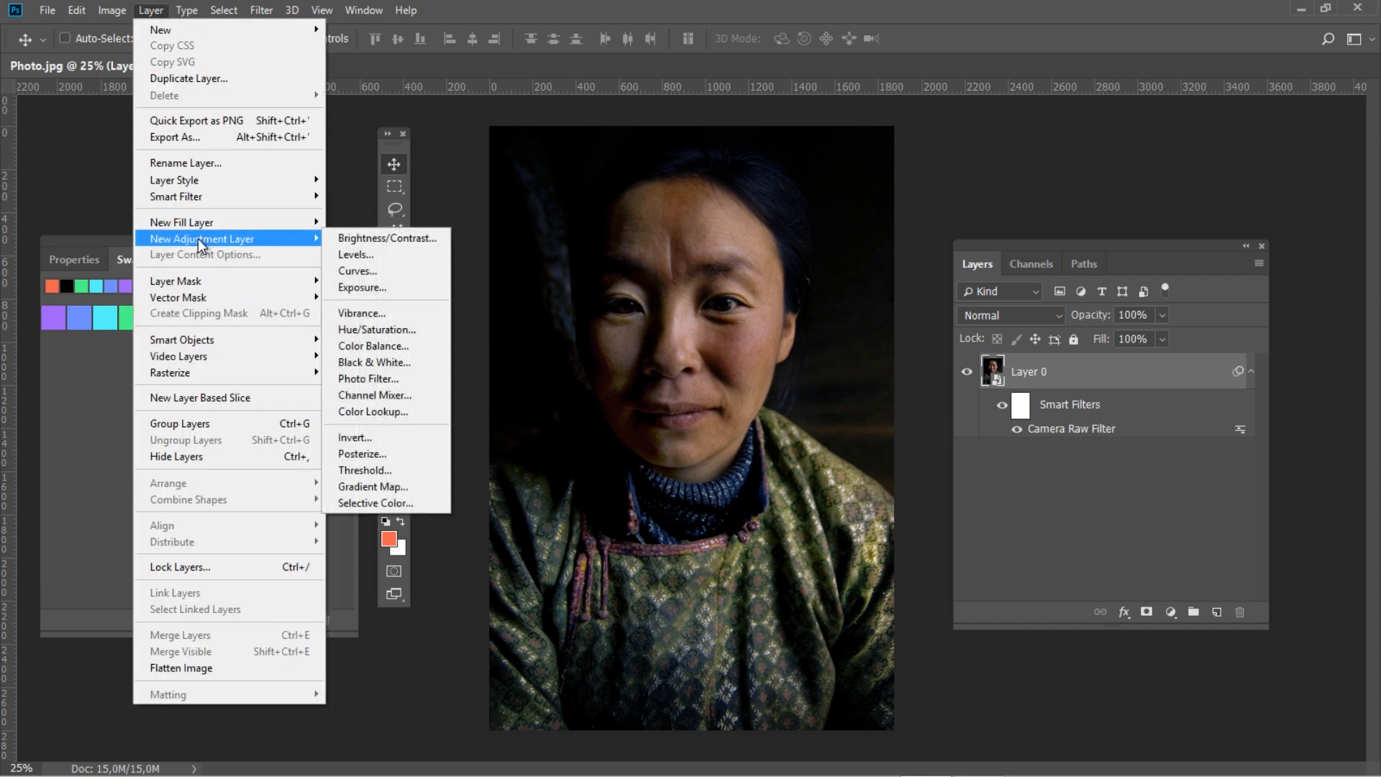
pyautogui.click(358, 272)
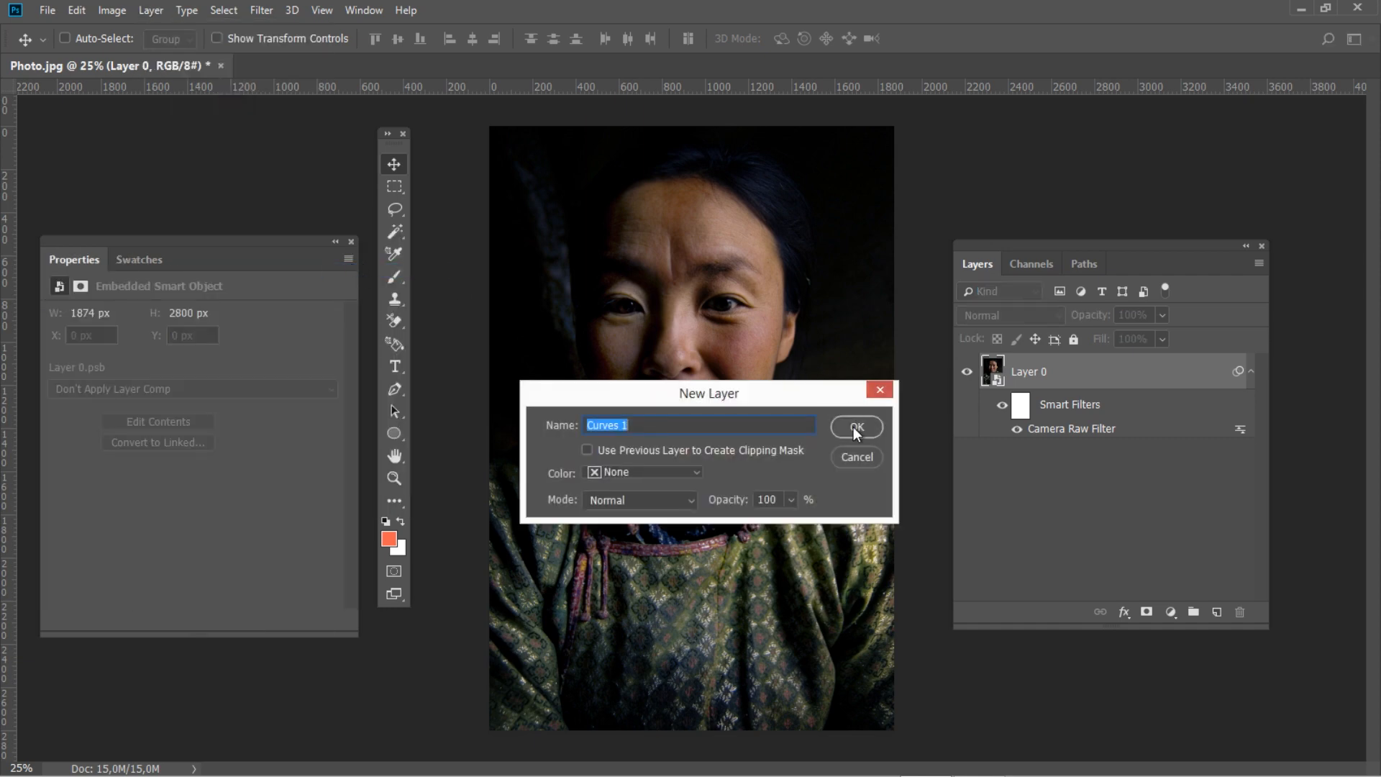
pyautogui.click(860, 430)
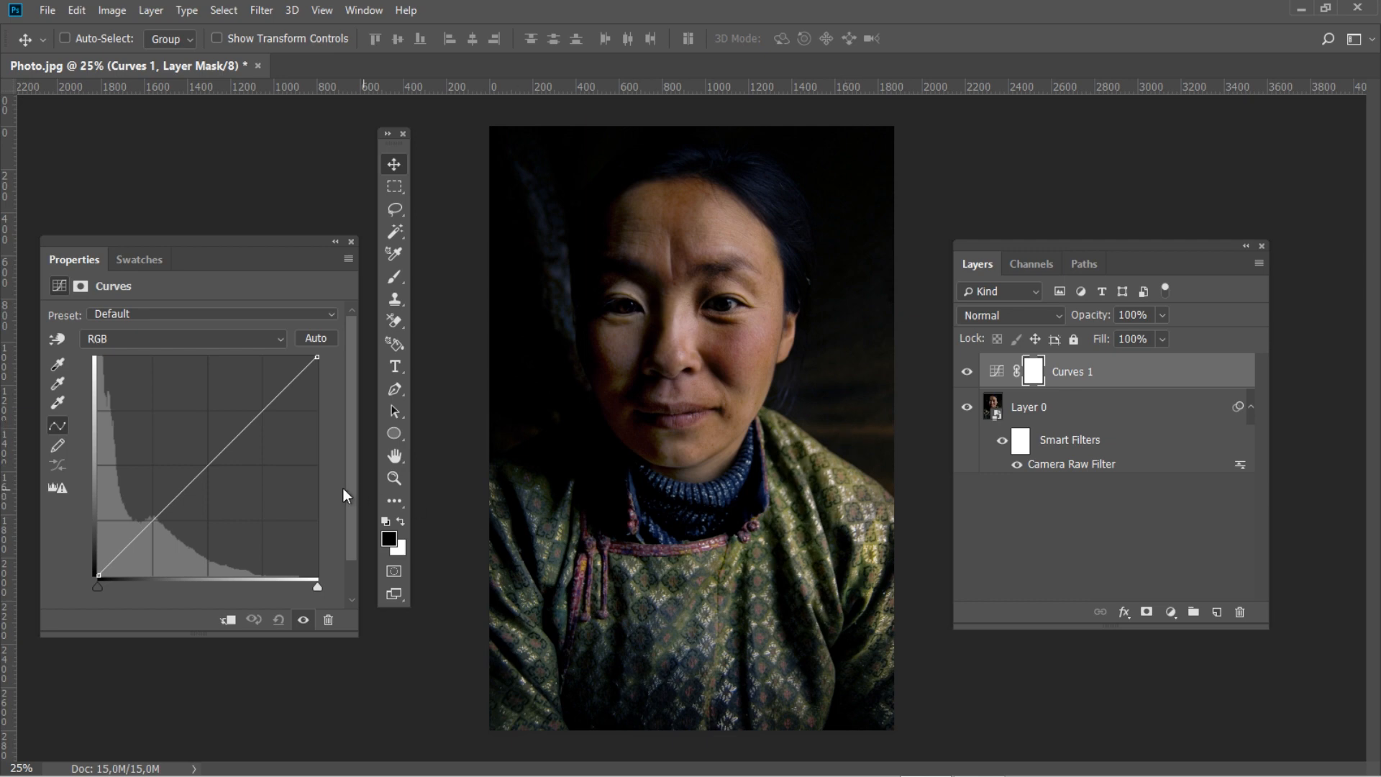
pyautogui.click(207, 467)
pyautogui.moveTo(207, 467); pyautogui.dragTo(212, 472)
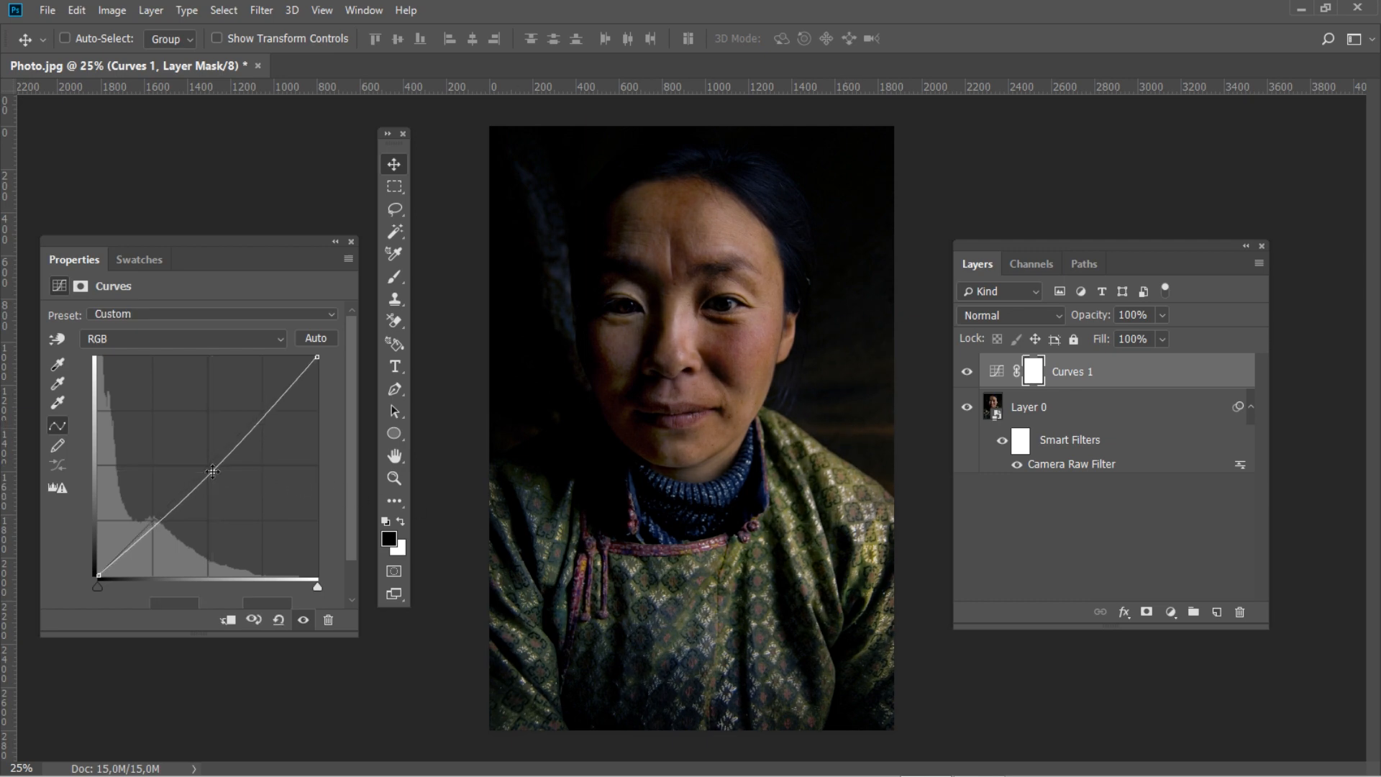
# Add a Levels adjustment layer with the black input level at 8 and the white input level at 251.
pyautogui.click(150, 10)
pyautogui.moveTo(274, 238)
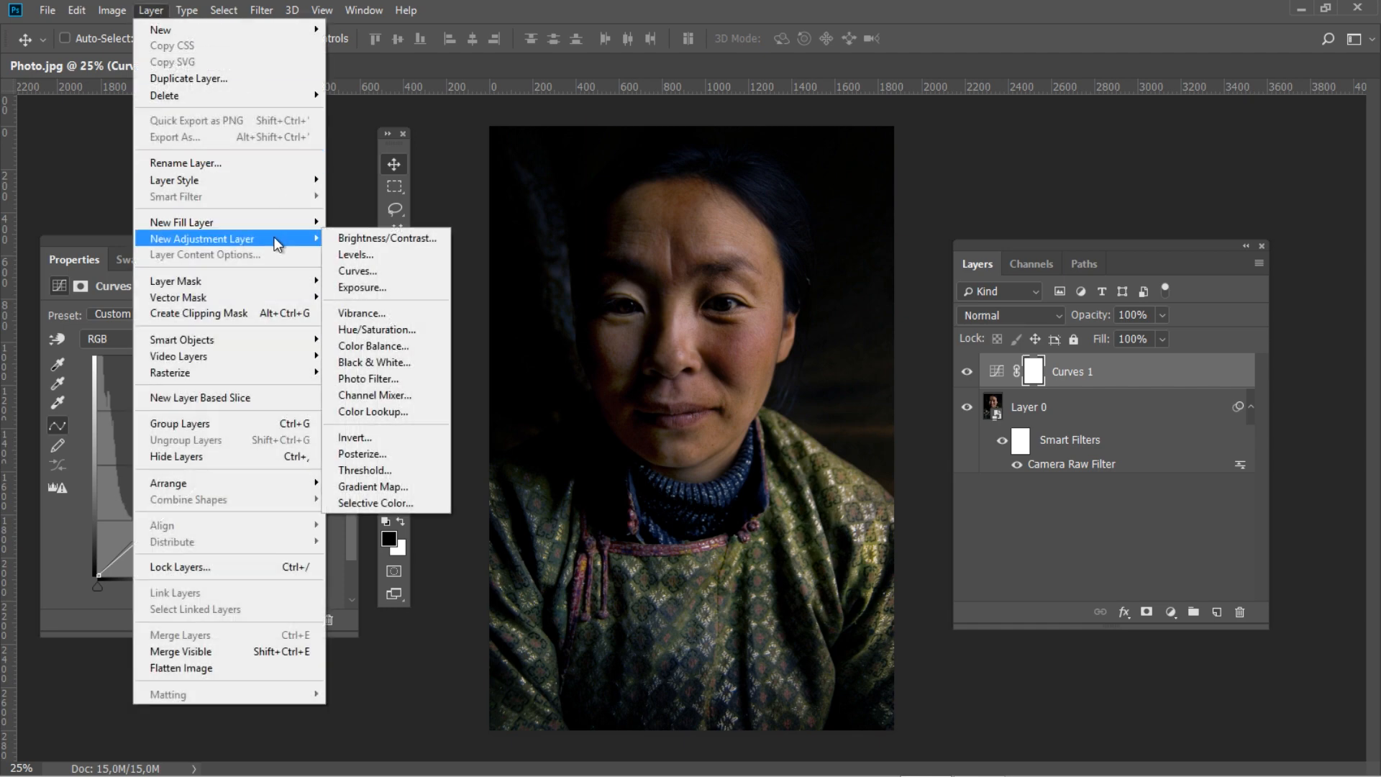
pyautogui.click(394, 257)
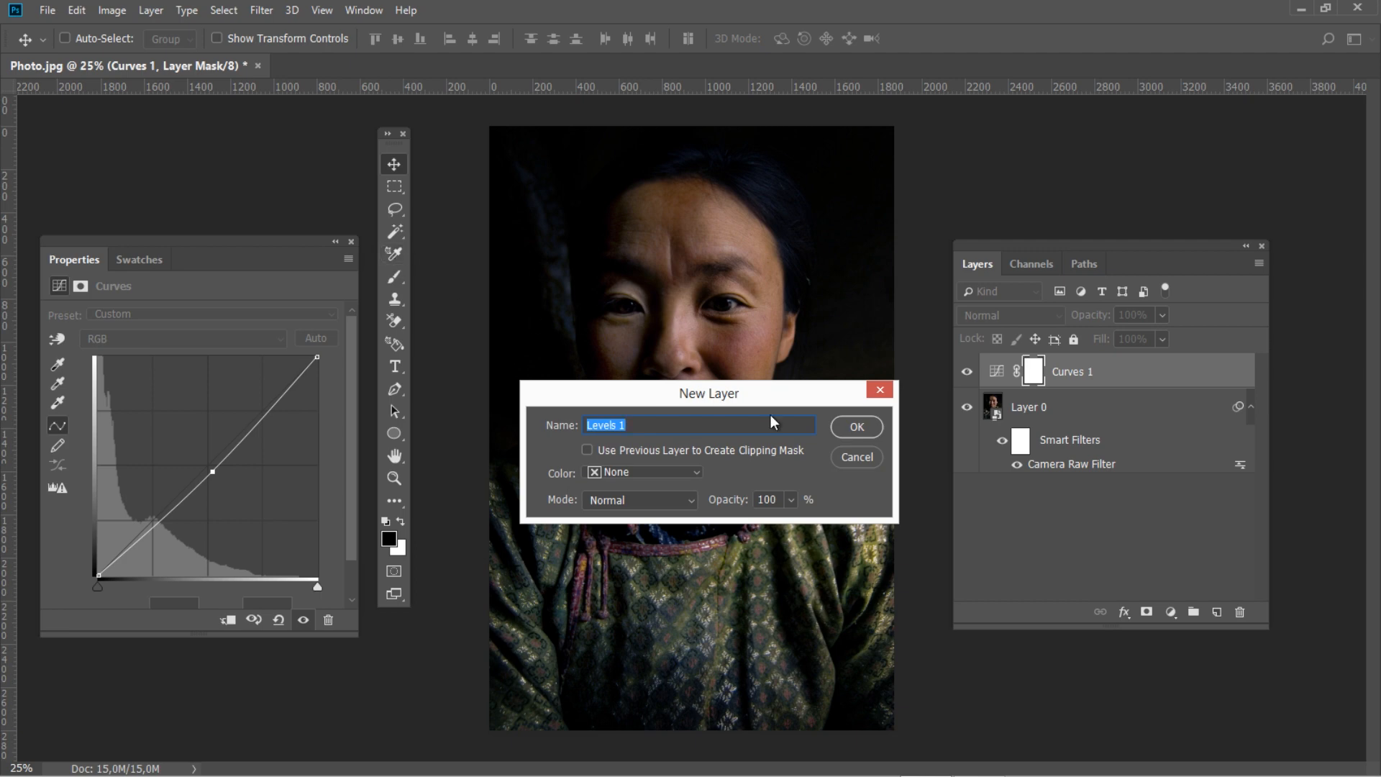
pyautogui.click(852, 432)
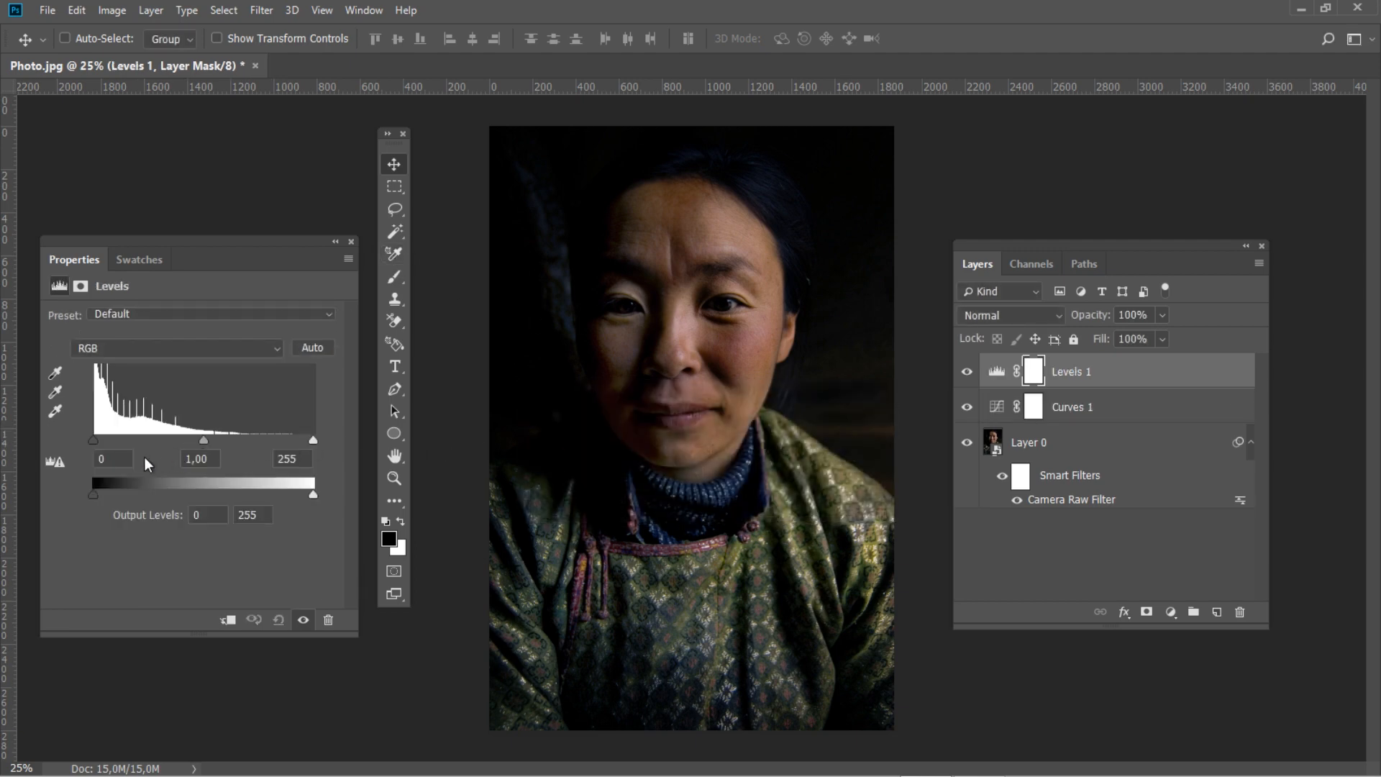
pyautogui.write('8')
pyautogui.press('Tab')
pyautogui.press('Tab')
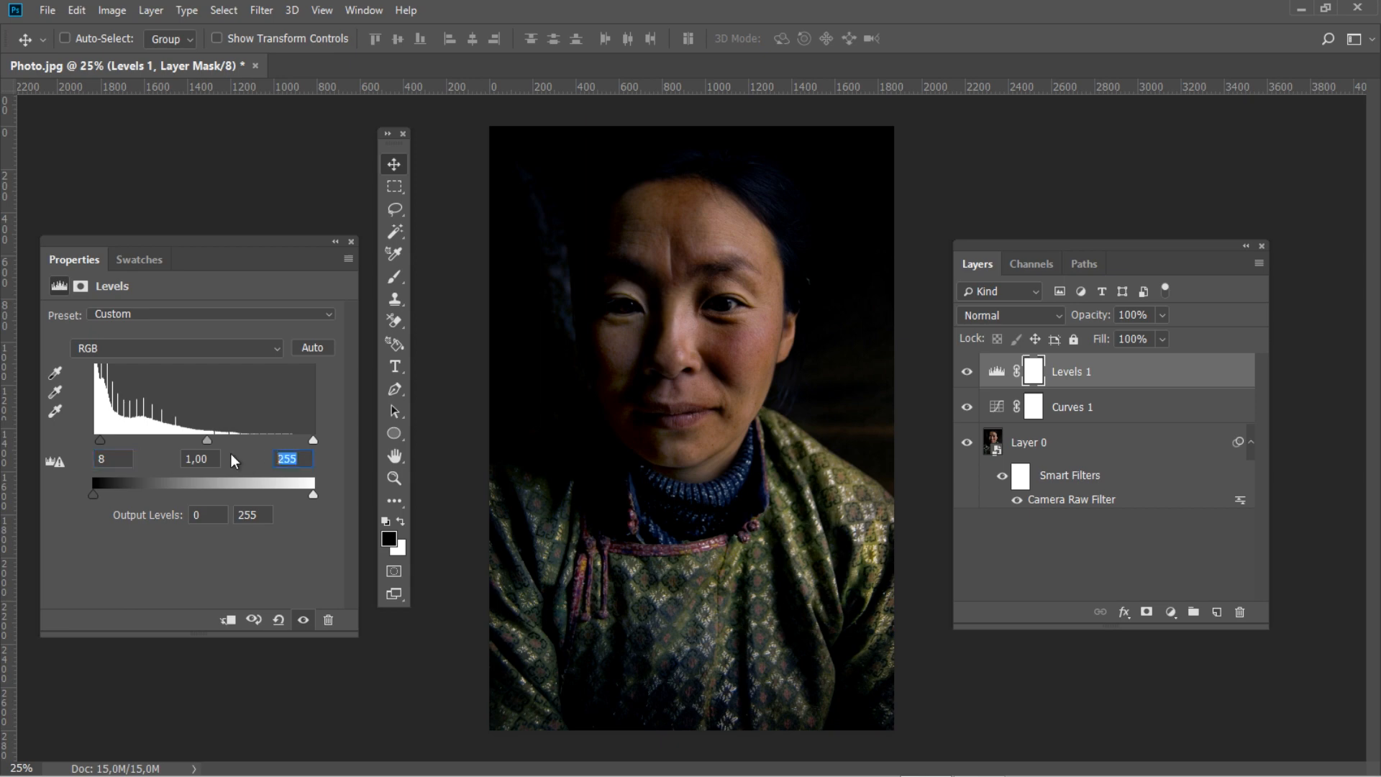
pyautogui.write('251')
# Add an Exposure adjustment layer above the Levels layer and set its Offset to 0,0100.
pyautogui.click(151, 10)
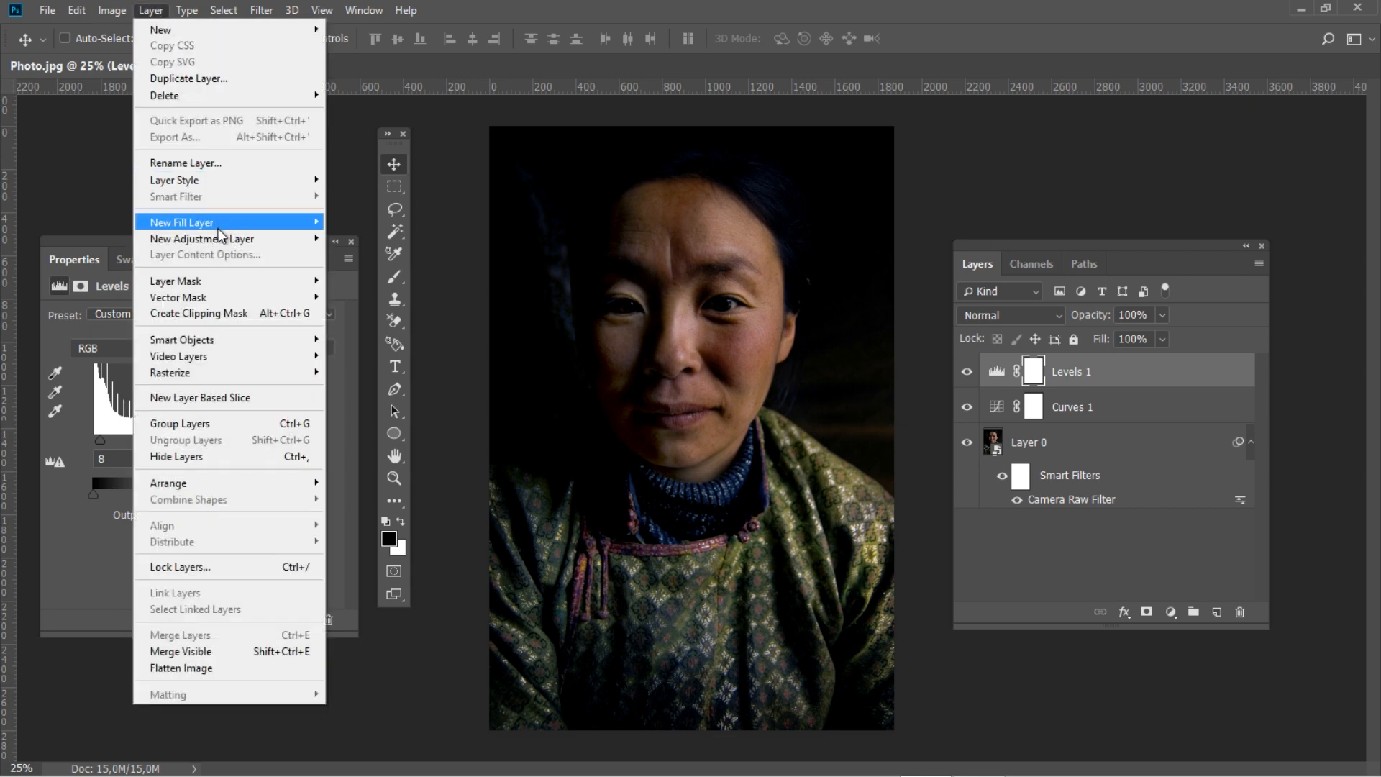
pyautogui.moveTo(210, 245)
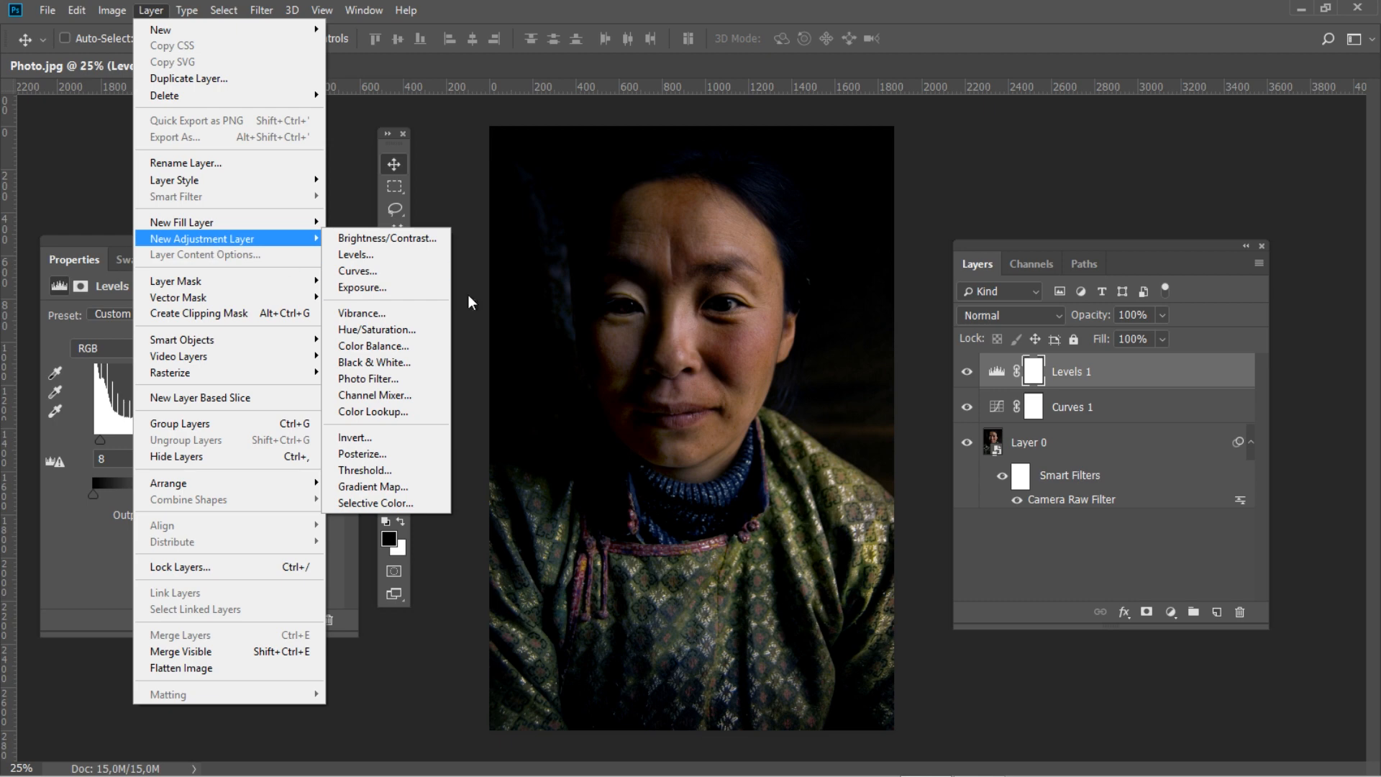
pyautogui.click(414, 288)
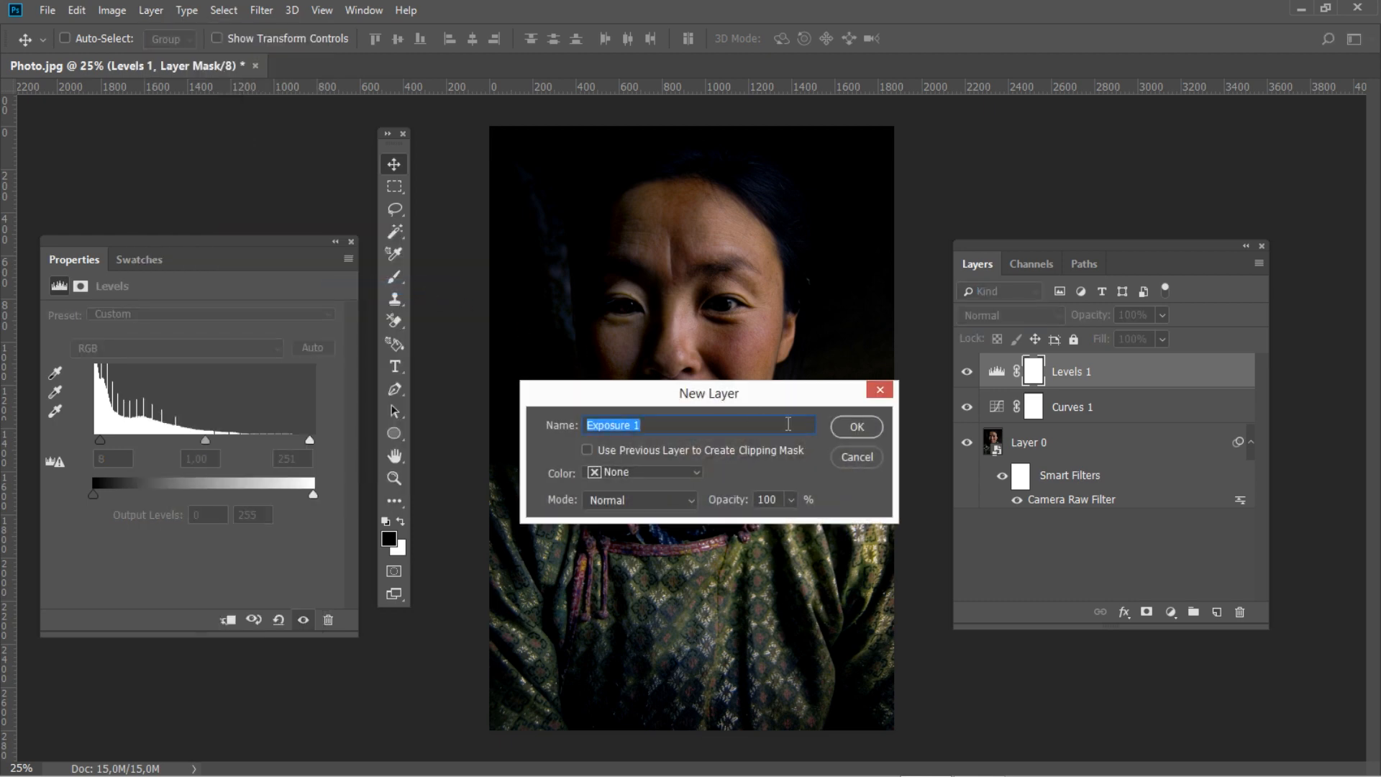
pyautogui.click(850, 427)
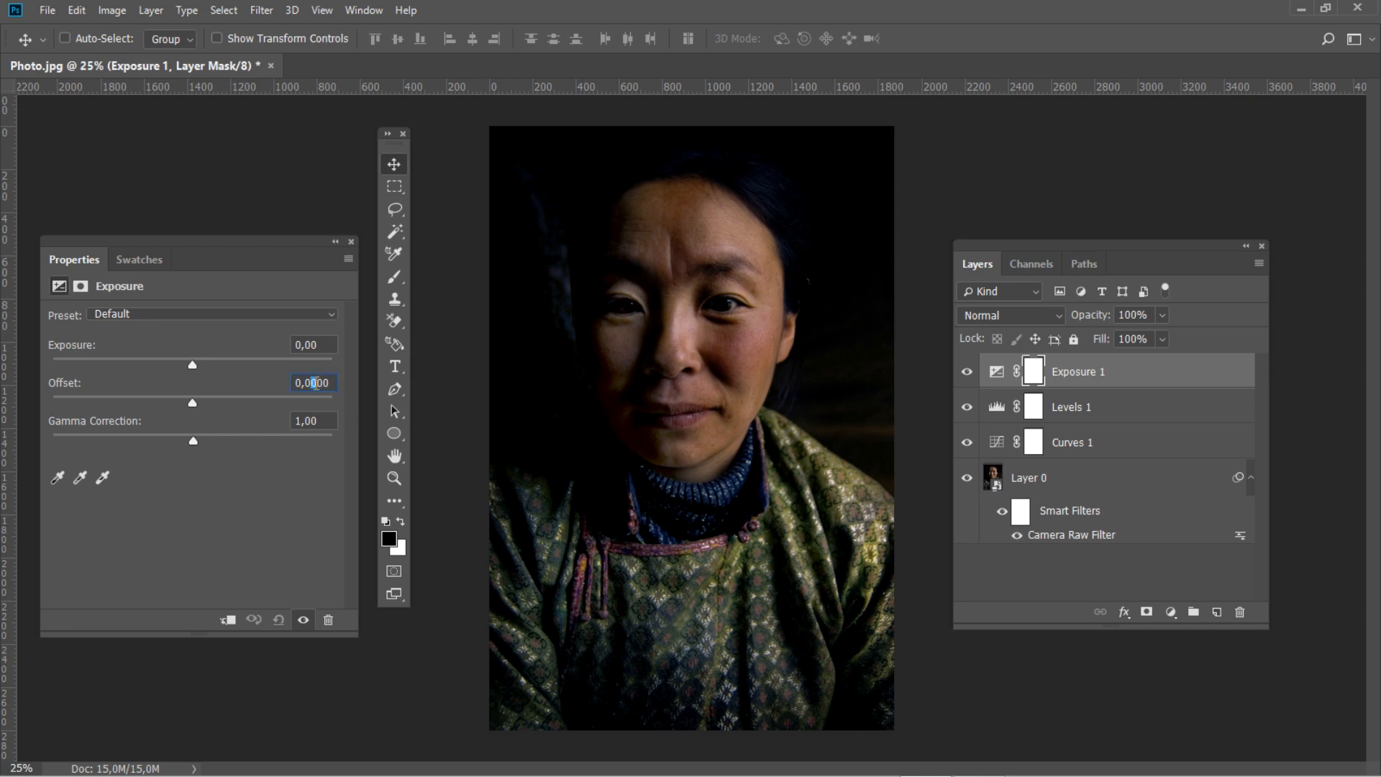
pyautogui.write('1')
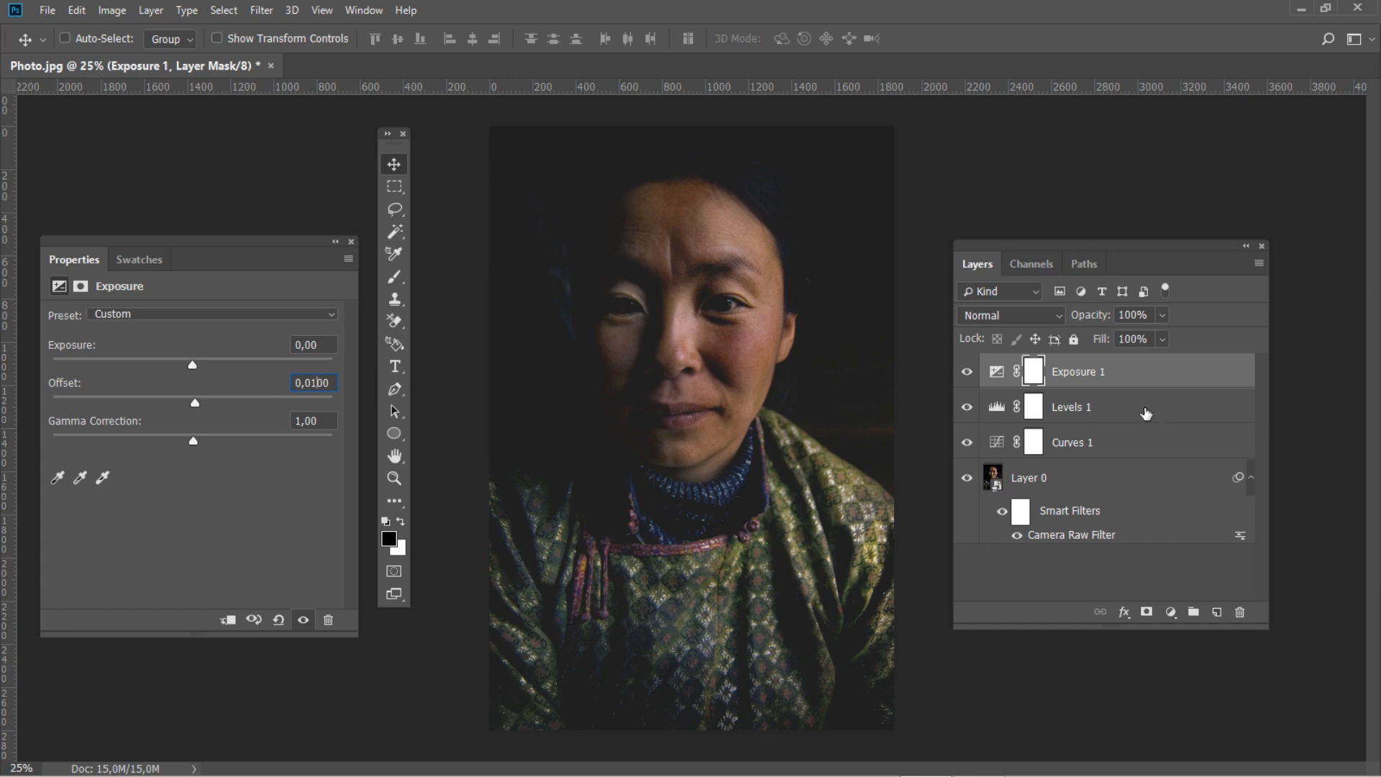
# Add three new empty layers between the Levels 1 and Exposure 1 adjustment layers.
pyautogui.click(1144, 410)
pyautogui.press('ctrl')
pyautogui.hotkey('ctrl', 'shift', 'alt', 'n')
pyautogui.hotkey('ctrl', 'shift', 'alt', 'n')
pyautogui.hotkey('ctrl', 'shift', 'alt', 'n')
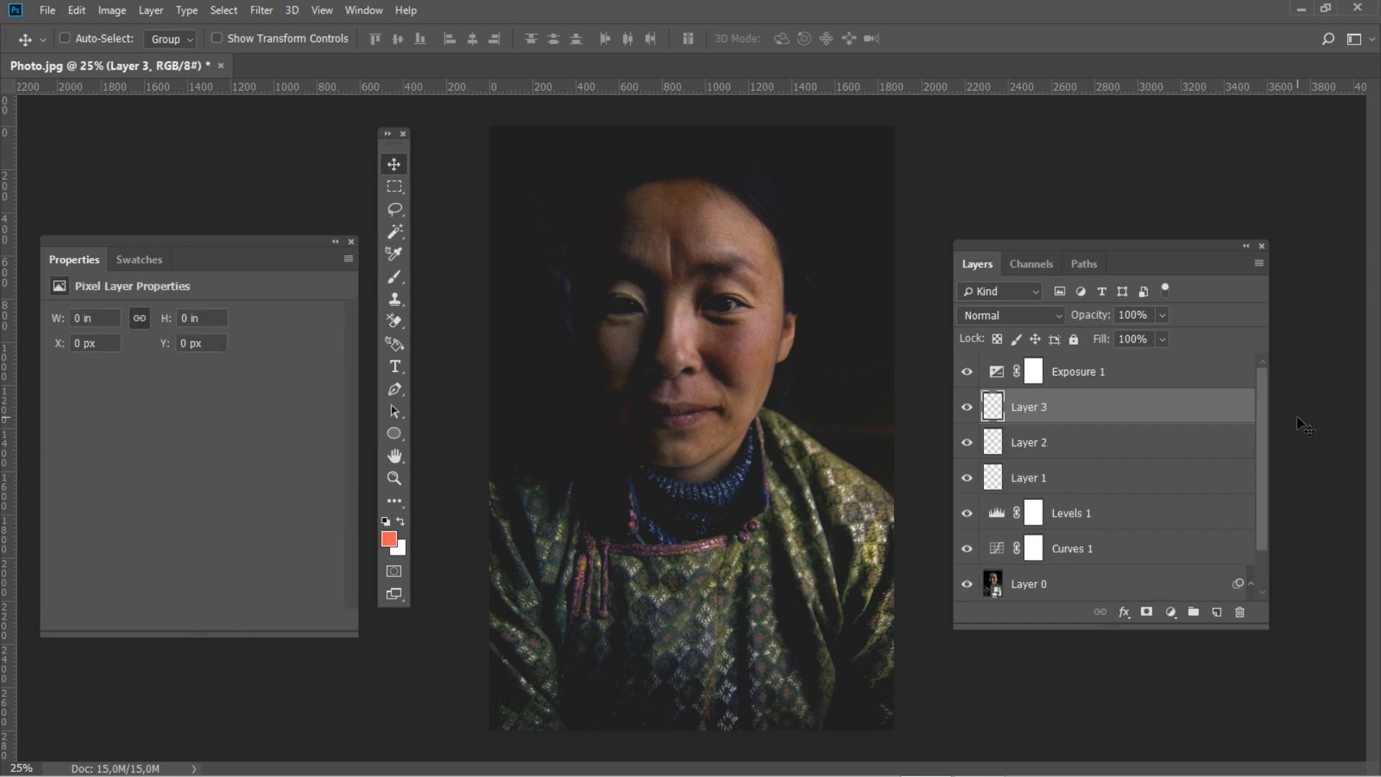
# Paint a purple swatch-colored dab on Layer 1 at the shadowed side of the upper forehead, using a 50 px Soft Round brush.
pyautogui.press('b')
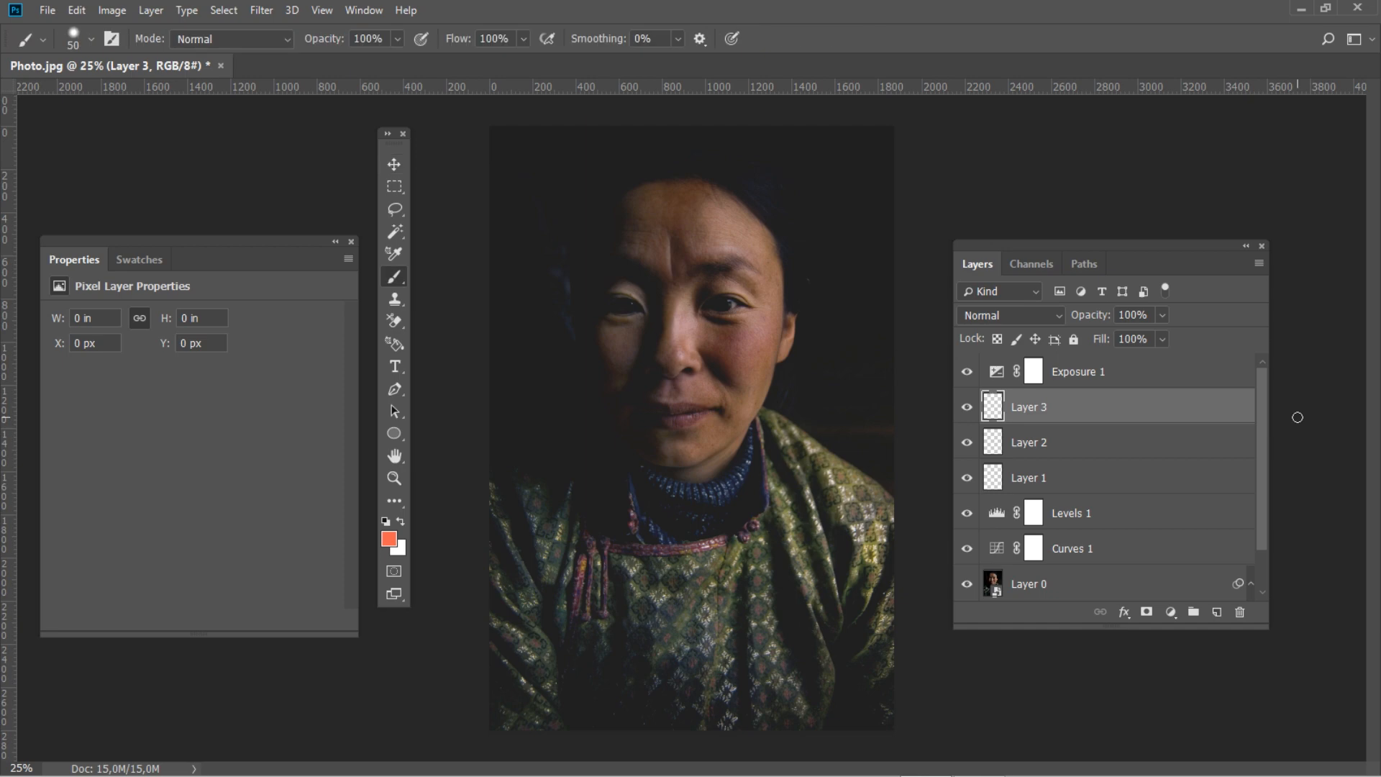
pyautogui.click(84, 41)
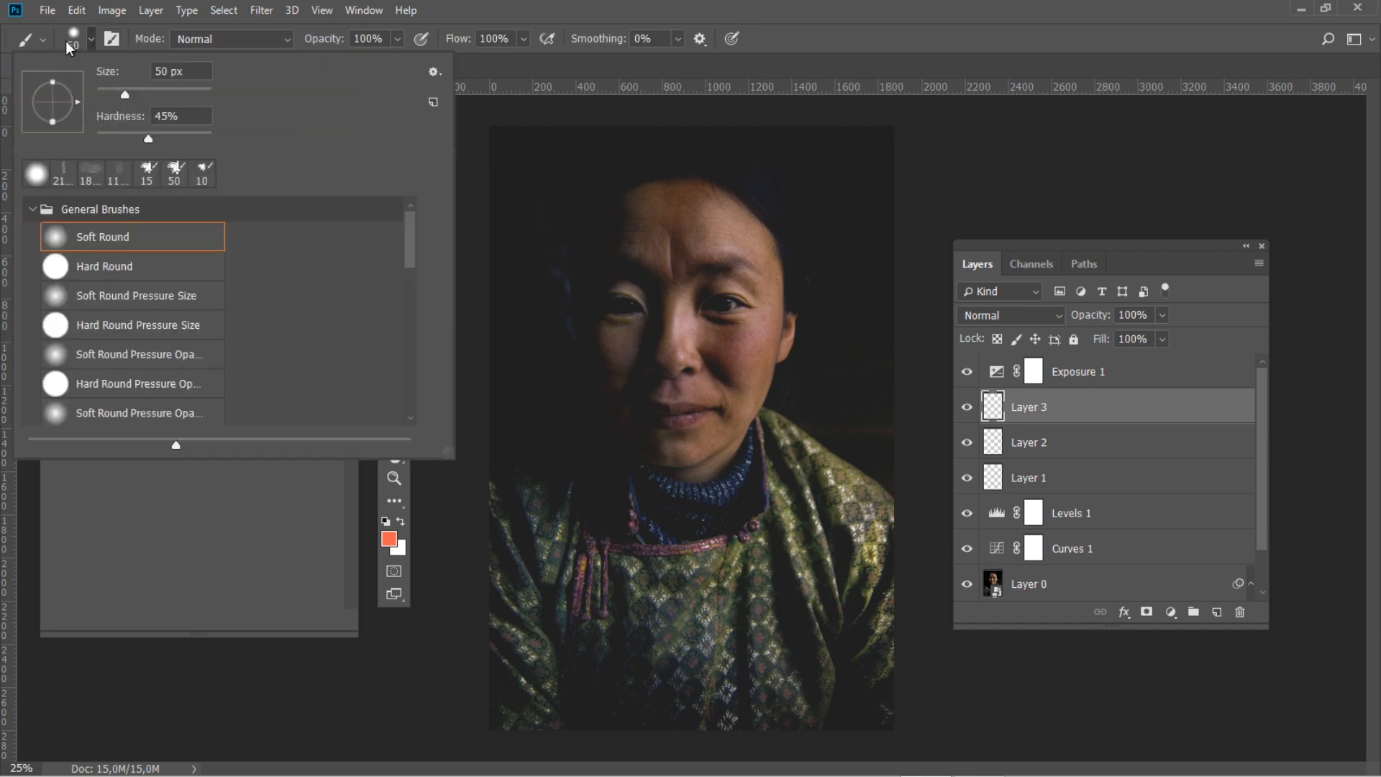
pyautogui.click(92, 42)
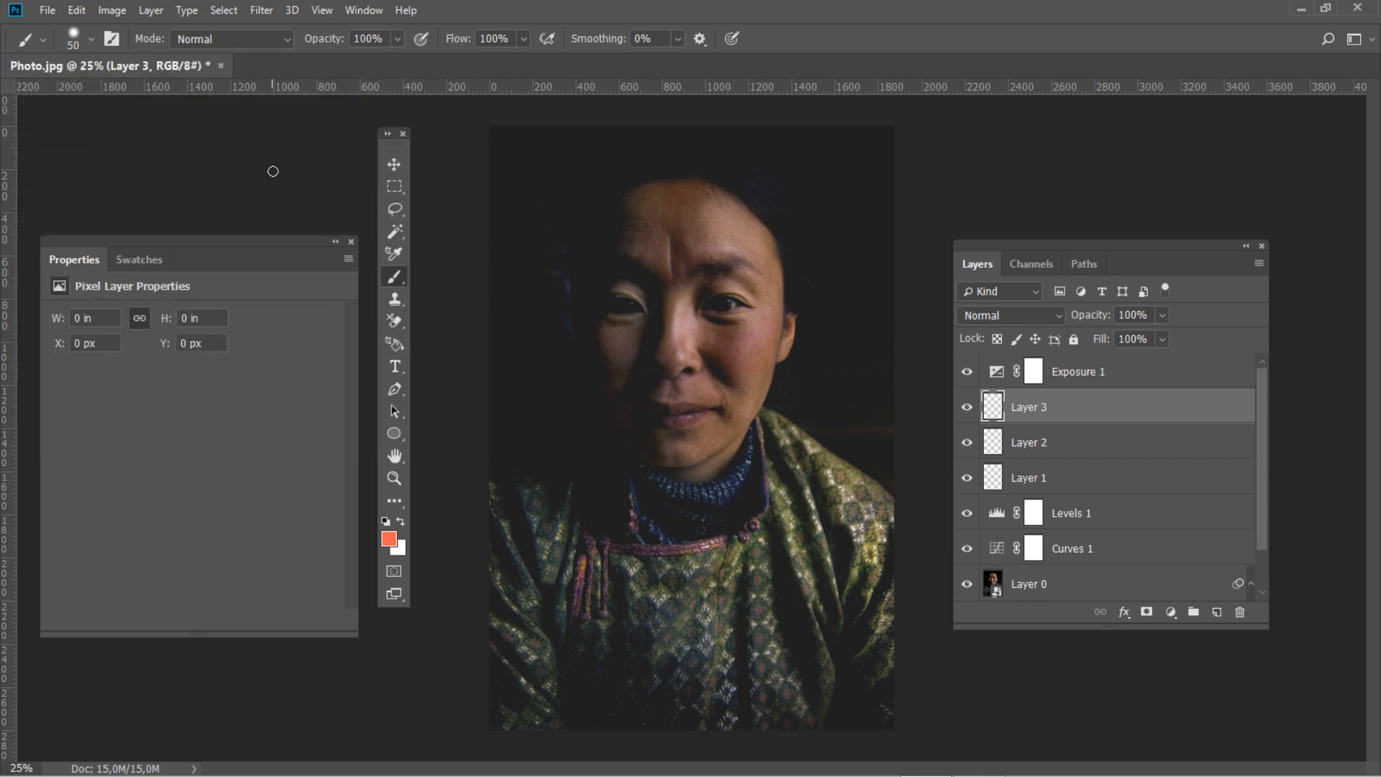
pyautogui.click(139, 259)
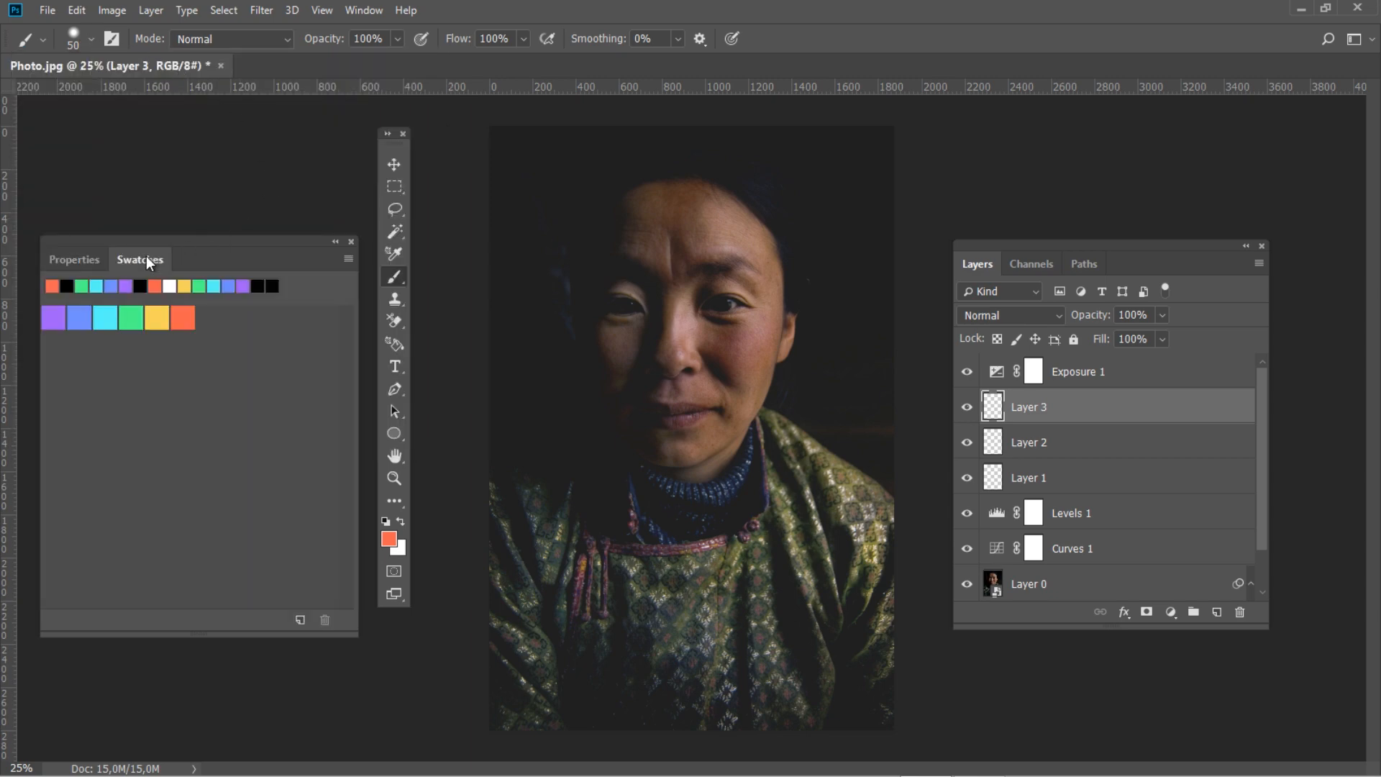
pyautogui.click(56, 323)
pyautogui.click(1029, 481)
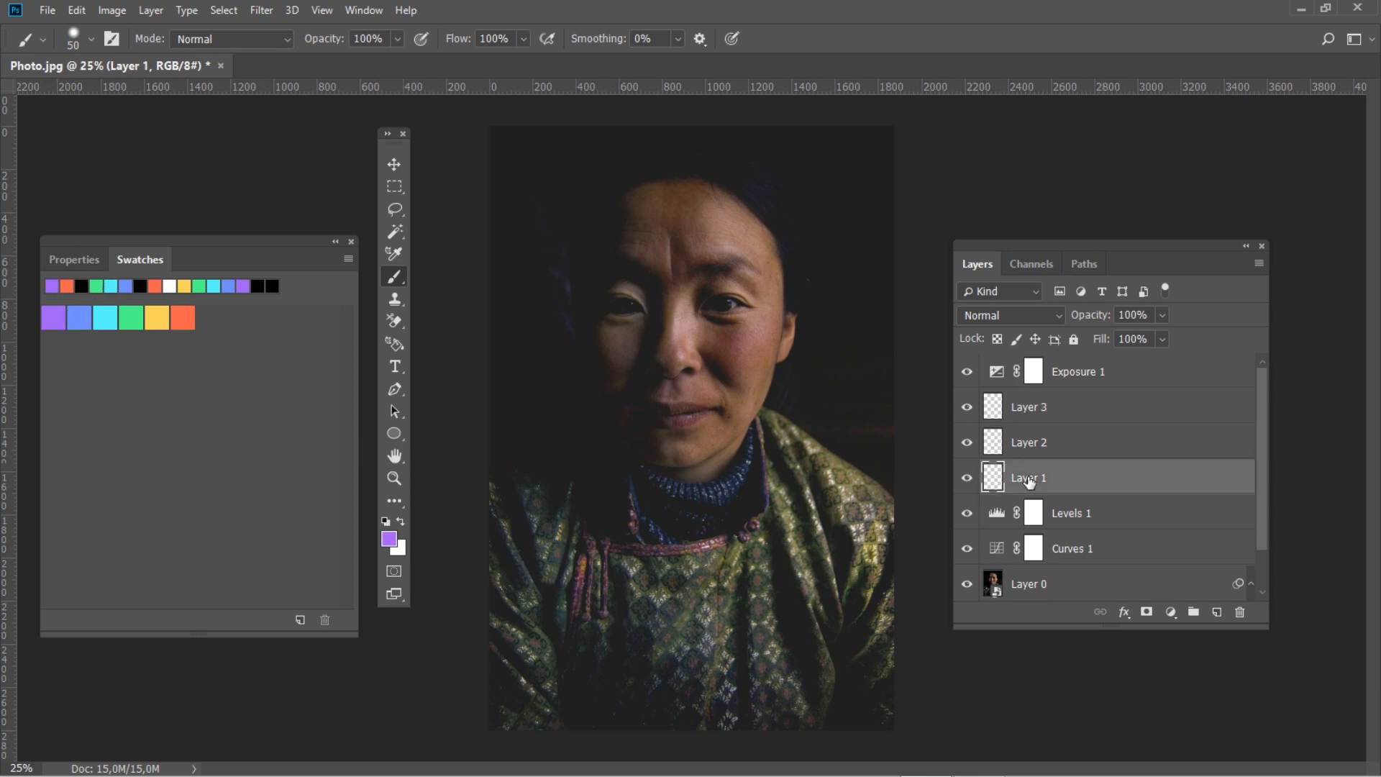
pyautogui.scroll(3, 652, 196)
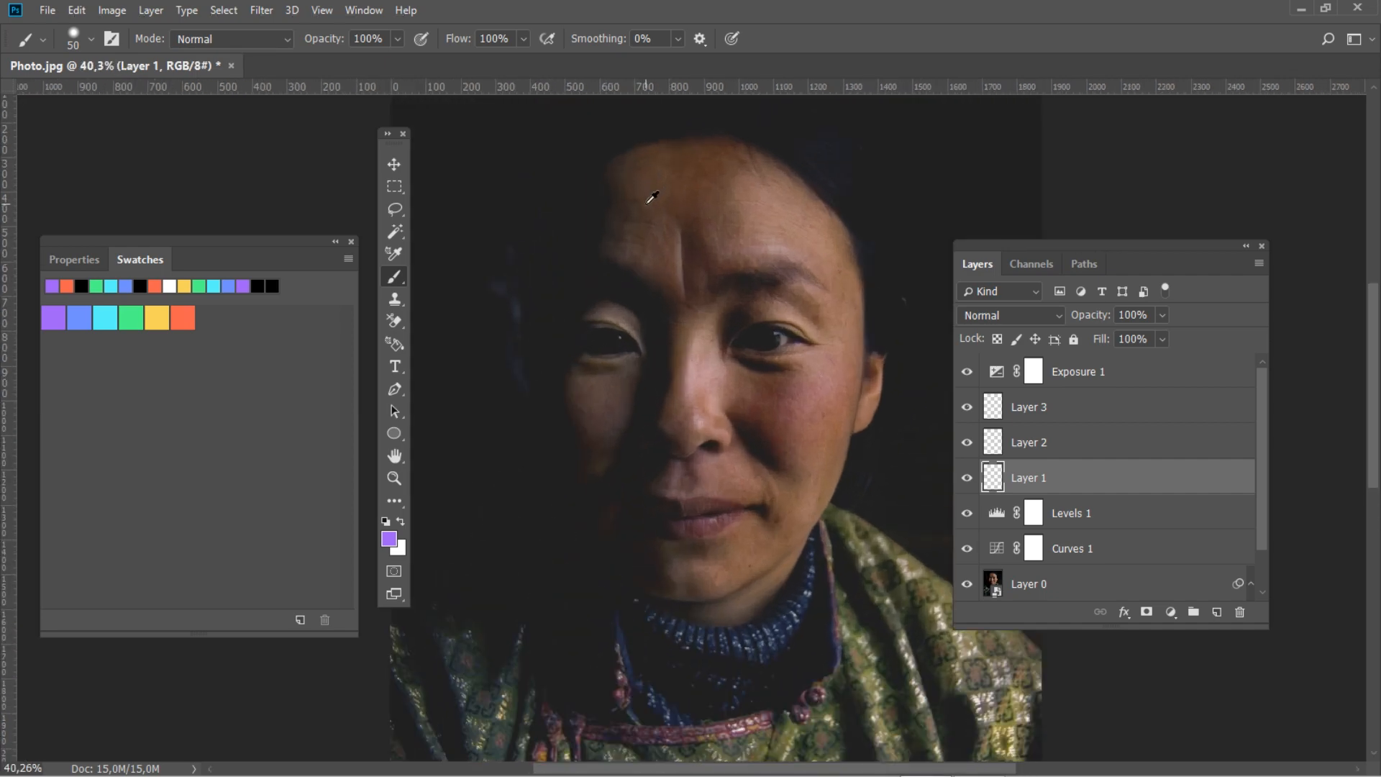
pyautogui.scroll(2, 654, 201)
pyautogui.moveTo(575, 218)
pyautogui.mouseDown()
pyautogui.moveTo(583, 236)
pyautogui.moveTo(581, 207)
pyautogui.moveTo(586, 232)
pyautogui.moveTo(596, 211)
pyautogui.moveTo(589, 234)
pyautogui.mouseUp()
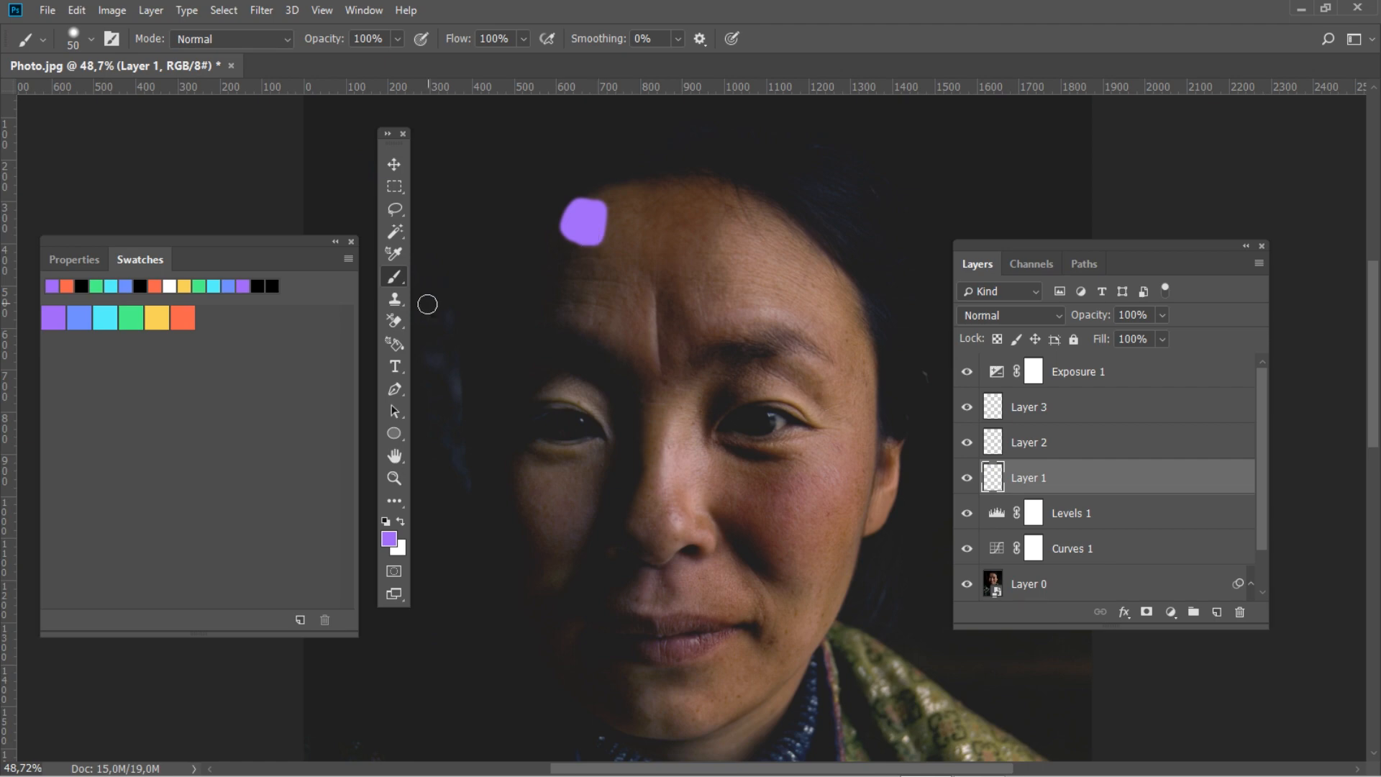
# Continue the upper forehead stripe on Layer 1 with adjoining blue, cyan, green, yellow and orange dabs from the saved swatches.
pyautogui.click(81, 315)
pyautogui.moveTo(613, 218)
pyautogui.mouseDown()
pyautogui.moveTo(604, 237)
pyautogui.moveTo(605, 206)
pyautogui.moveTo(617, 232)
pyautogui.moveTo(623, 214)
pyautogui.moveTo(622, 241)
pyautogui.moveTo(625, 225)
pyautogui.mouseUp()
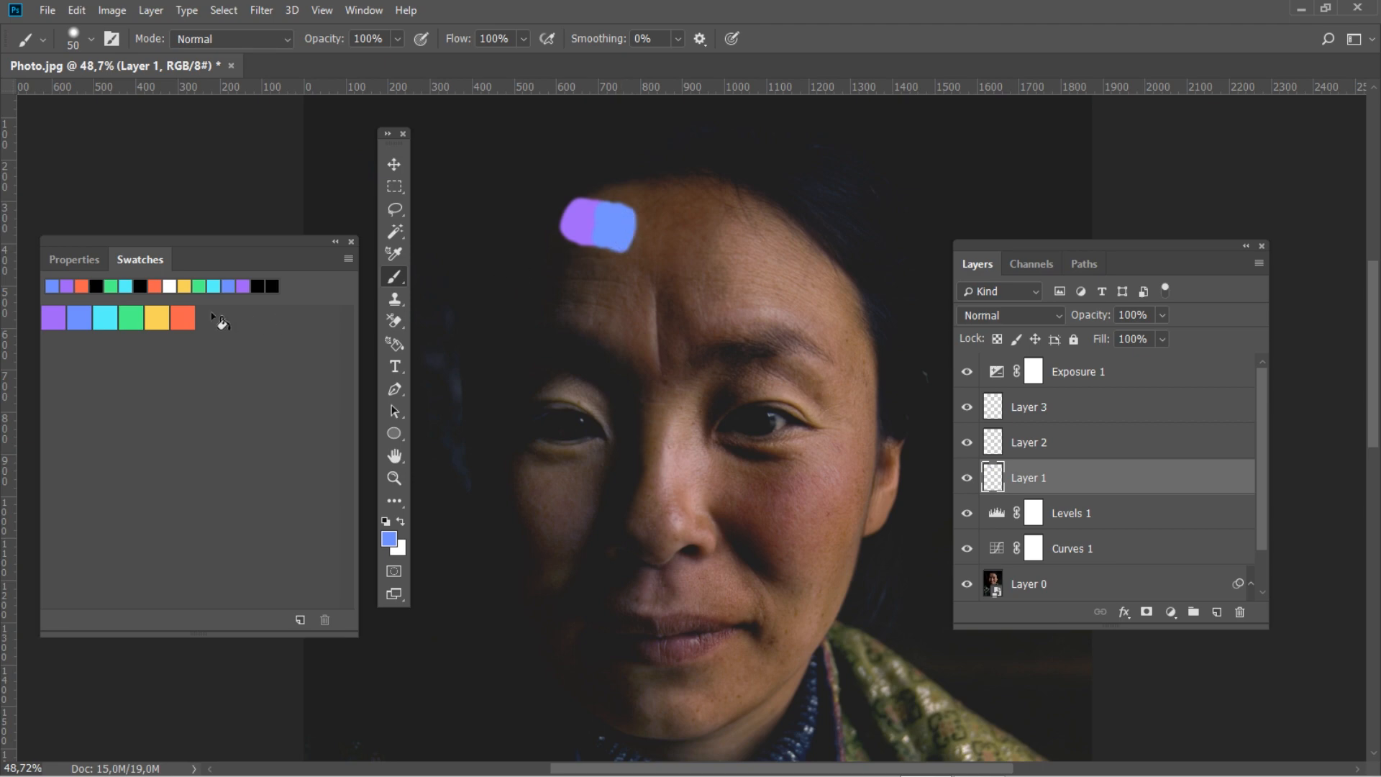
pyautogui.click(108, 310)
pyautogui.moveTo(645, 248)
pyautogui.mouseDown()
pyautogui.moveTo(629, 219)
pyautogui.moveTo(645, 245)
pyautogui.moveTo(651, 219)
pyautogui.moveTo(639, 246)
pyautogui.moveTo(650, 246)
pyautogui.mouseUp()
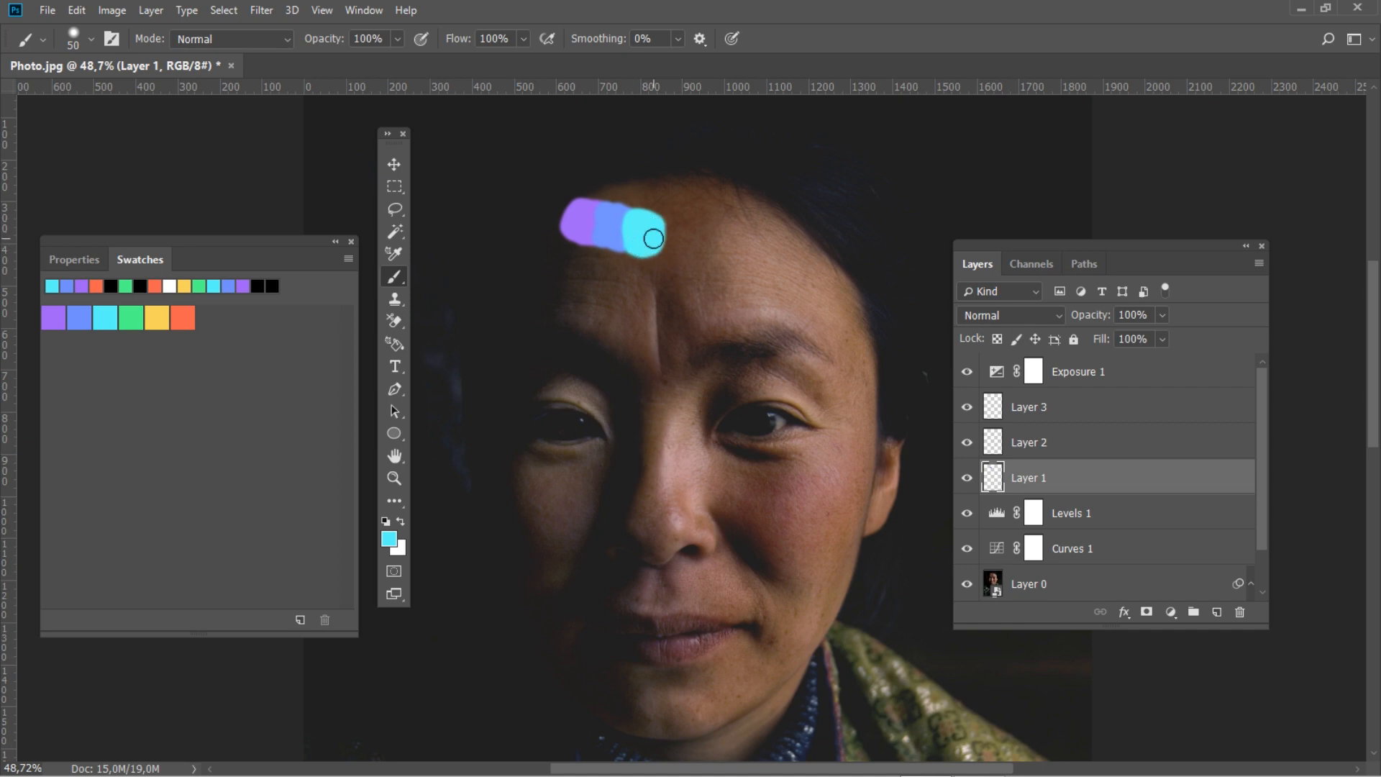
pyautogui.click(131, 317)
pyautogui.moveTo(669, 226)
pyautogui.mouseDown()
pyautogui.moveTo(663, 248)
pyautogui.moveTo(676, 225)
pyautogui.moveTo(675, 255)
pyautogui.moveTo(651, 229)
pyautogui.moveTo(668, 218)
pyautogui.moveTo(691, 248)
pyautogui.moveTo(672, 240)
pyautogui.moveTo(703, 244)
pyautogui.moveTo(694, 259)
pyautogui.moveTo(712, 232)
pyautogui.moveTo(716, 250)
pyautogui.mouseUp()
pyautogui.click(157, 317)
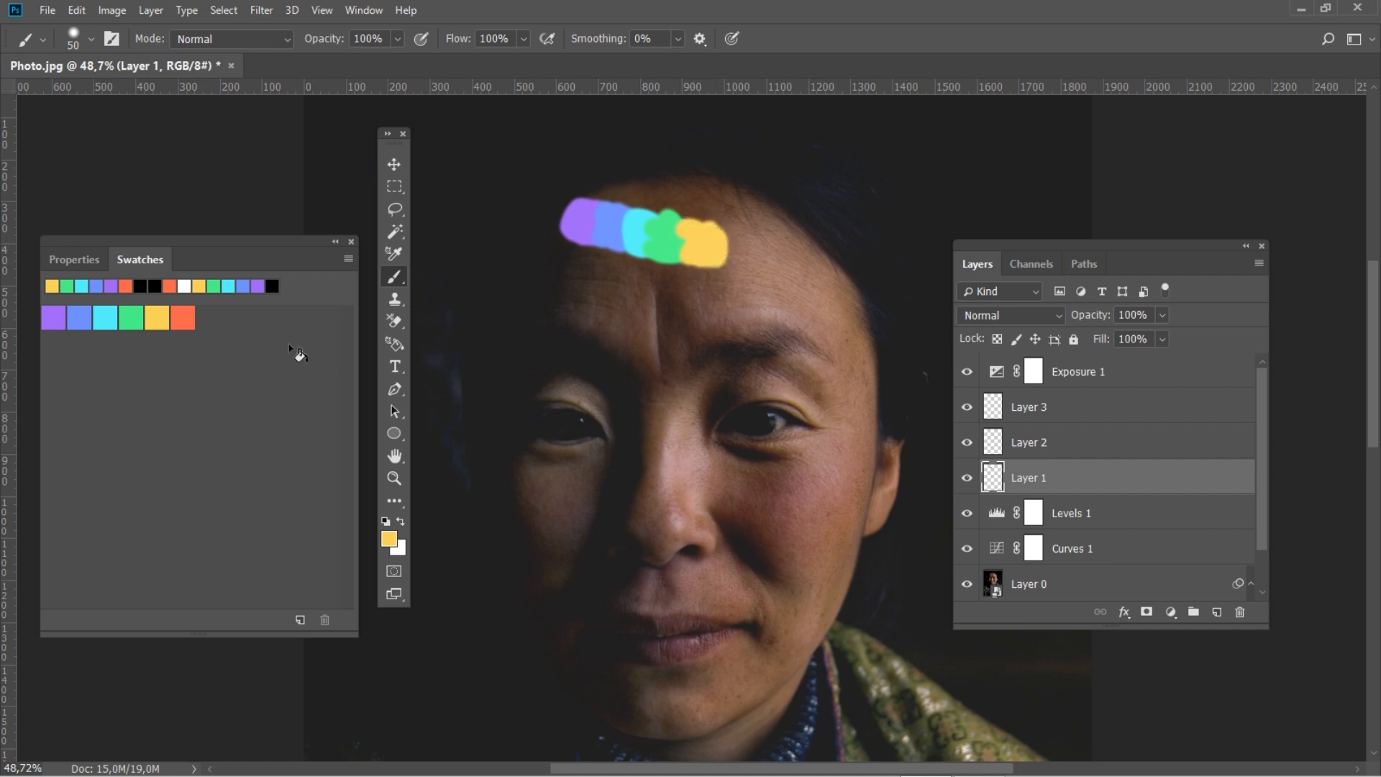
pyautogui.click(183, 317)
pyautogui.moveTo(734, 271)
pyautogui.mouseDown()
pyautogui.moveTo(709, 226)
pyautogui.moveTo(727, 234)
pyautogui.moveTo(725, 260)
pyautogui.moveTo(742, 238)
pyautogui.moveTo(729, 233)
pyautogui.moveTo(744, 264)
pyautogui.mouseUp()
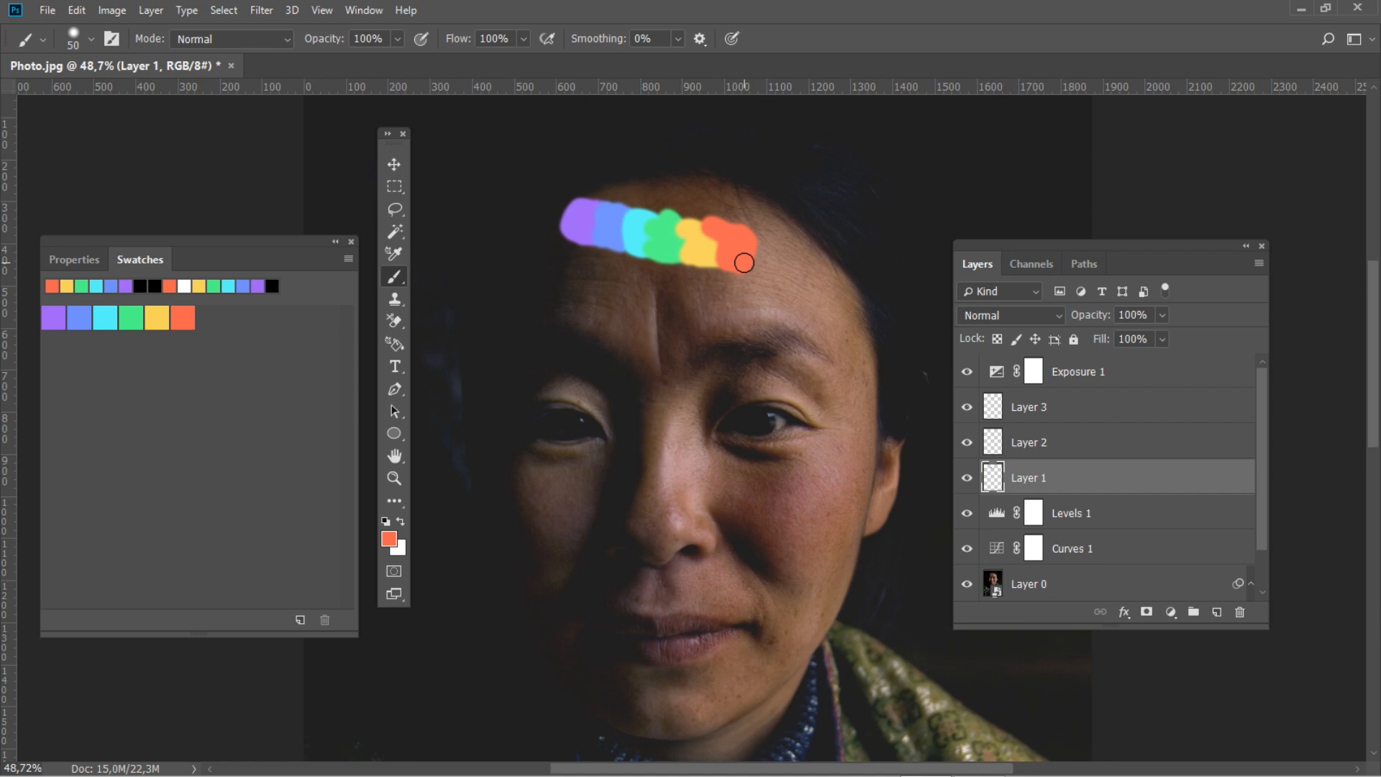
# Paint a second stripe of purple, blue, cyan, green, yellow and orange dabs on Layer 2, just below the first forehead stripe.
pyautogui.click(54, 317)
pyautogui.click(1038, 442)
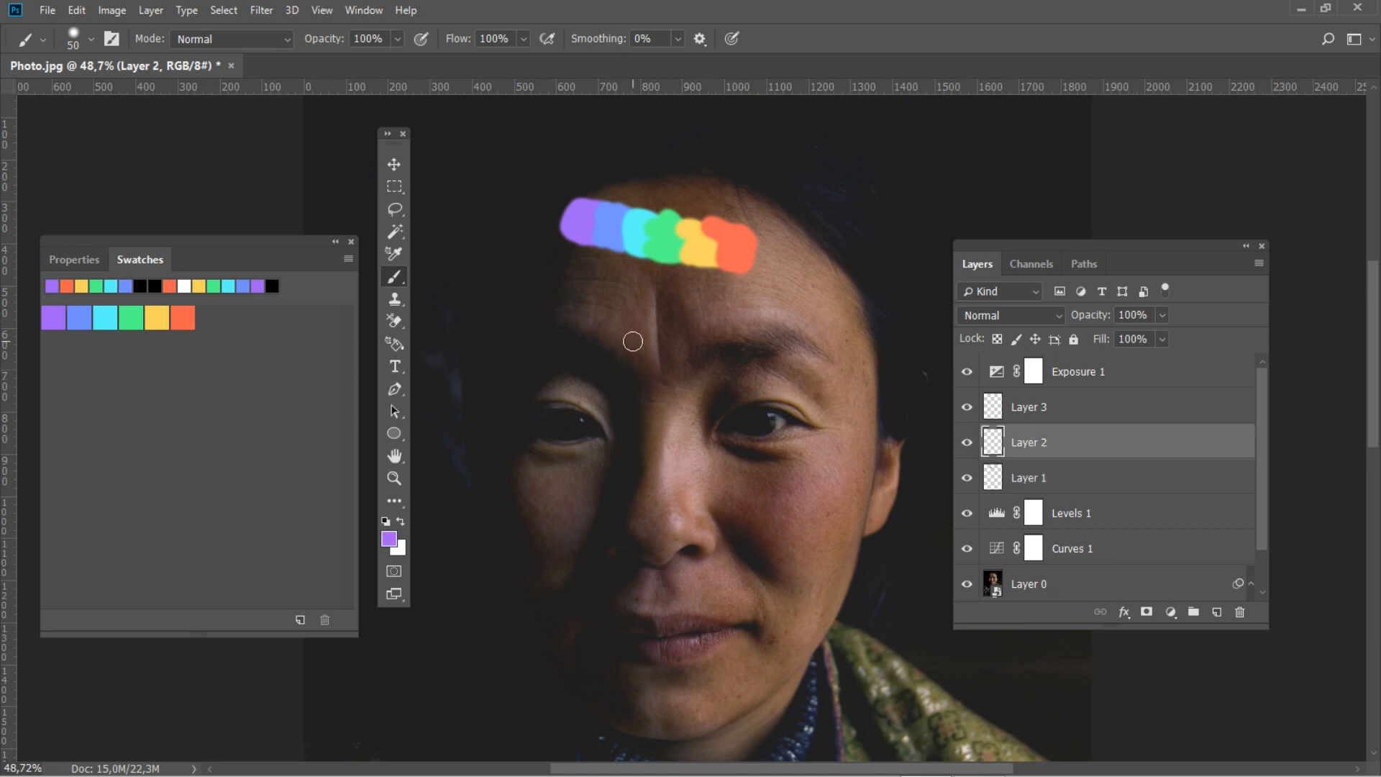
pyautogui.moveTo(554, 280); pyautogui.dragTo(572, 286)
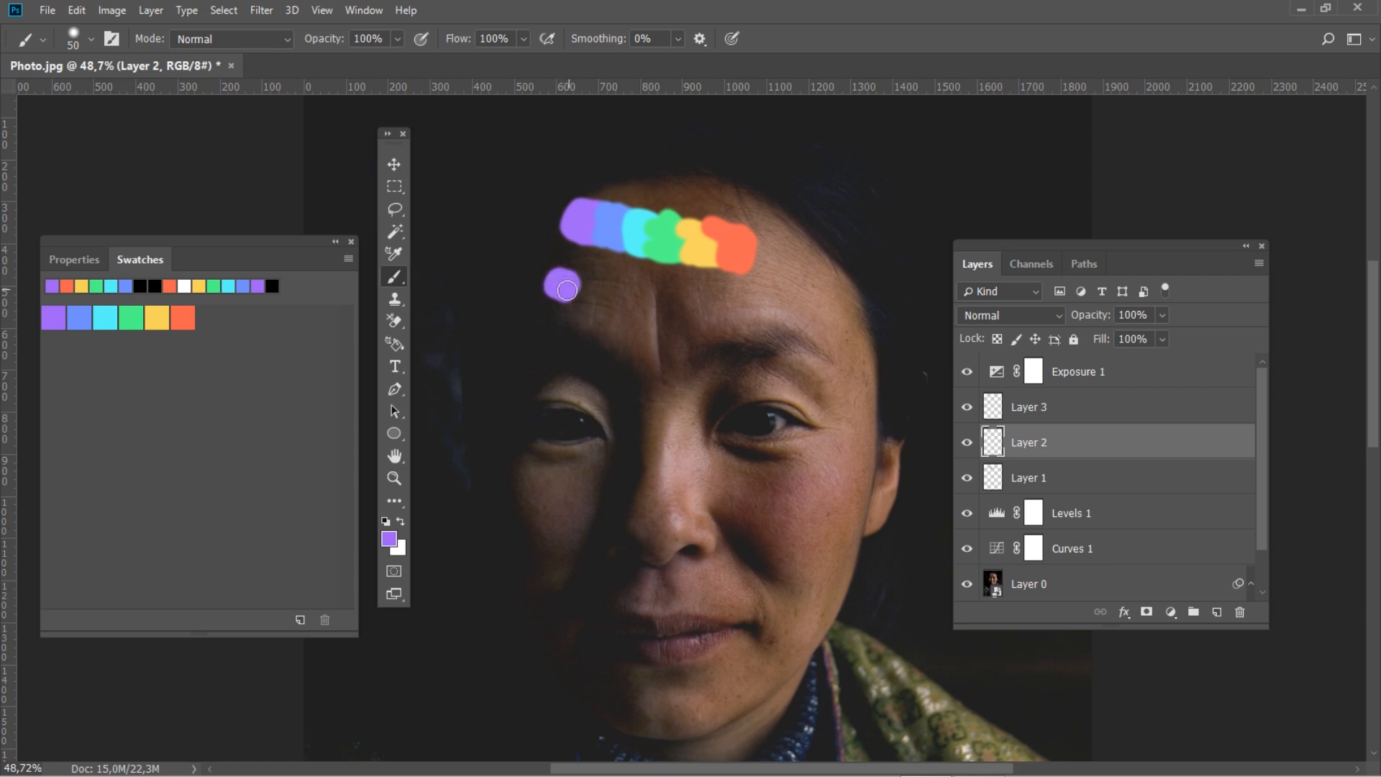
pyautogui.click(81, 318)
pyautogui.moveTo(580, 295)
pyautogui.mouseDown()
pyautogui.moveTo(583, 274)
pyautogui.moveTo(581, 292)
pyautogui.moveTo(606, 289)
pyautogui.moveTo(591, 300)
pyautogui.mouseUp()
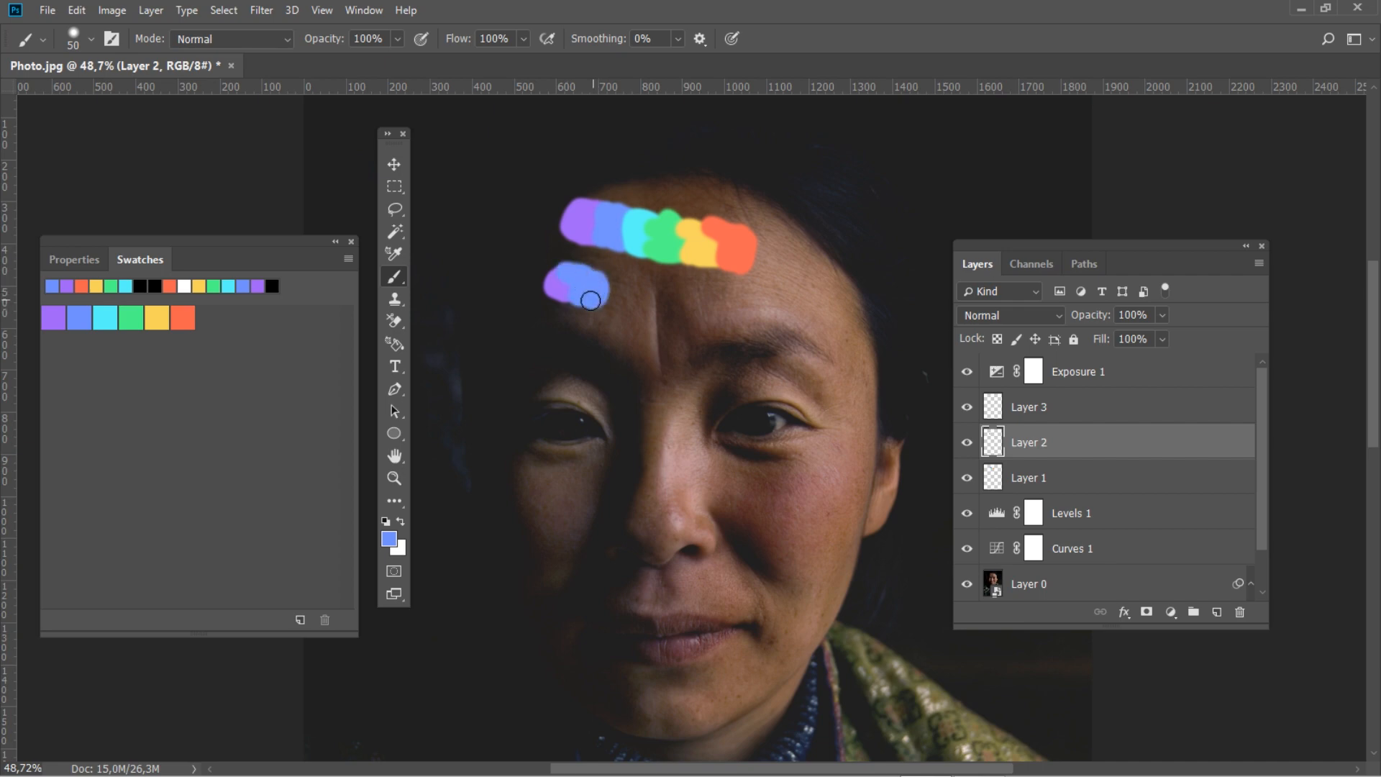
pyautogui.click(105, 316)
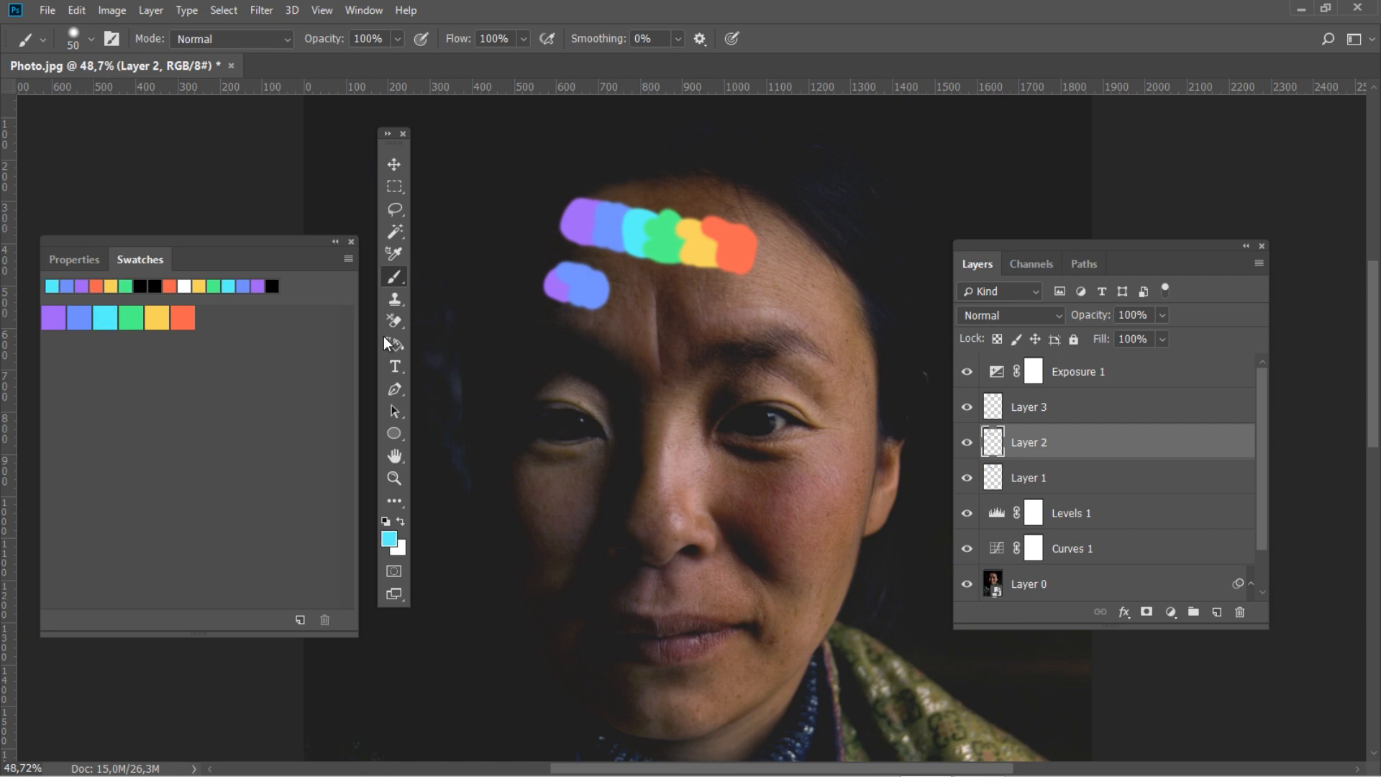
pyautogui.moveTo(616, 295); pyautogui.dragTo(609, 289)
pyautogui.moveTo(604, 290); pyautogui.dragTo(665, 310)
pyautogui.click(138, 318)
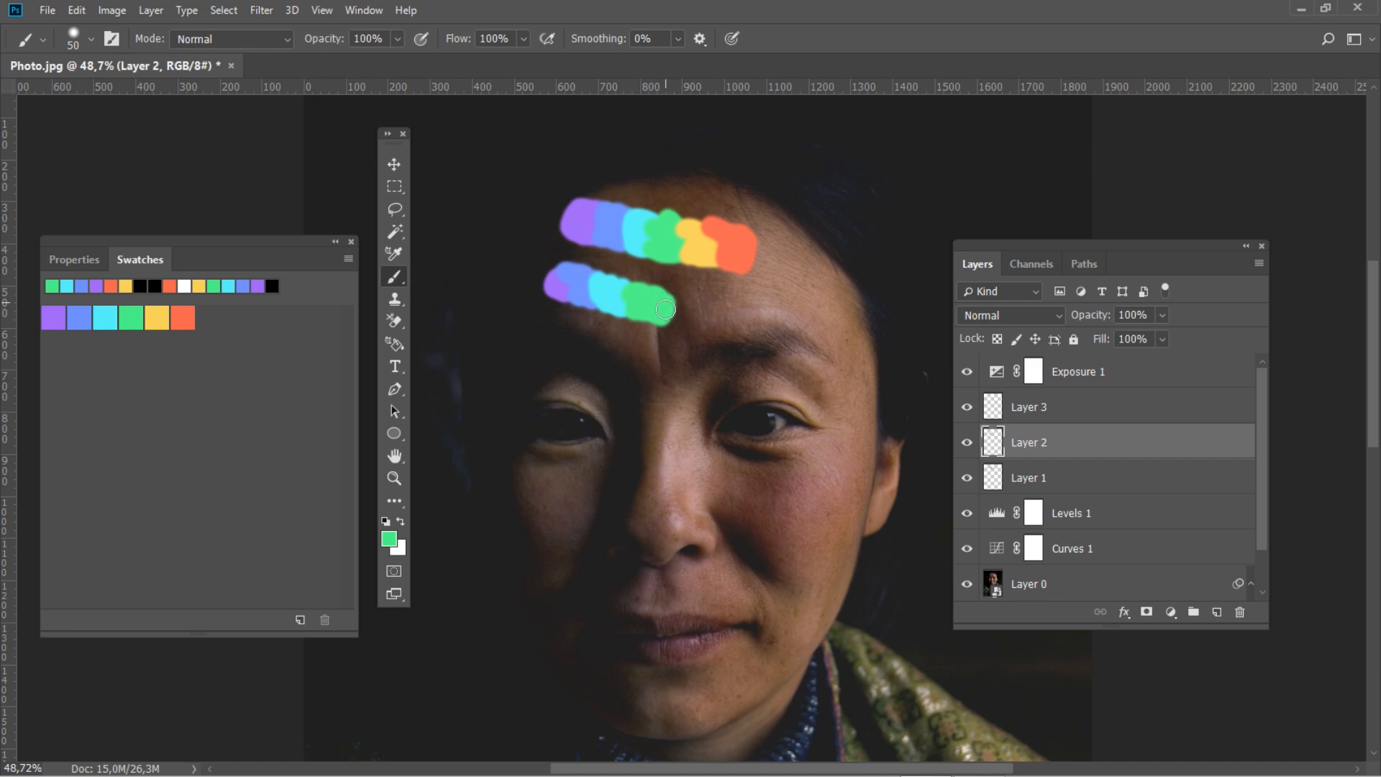
pyautogui.click(157, 317)
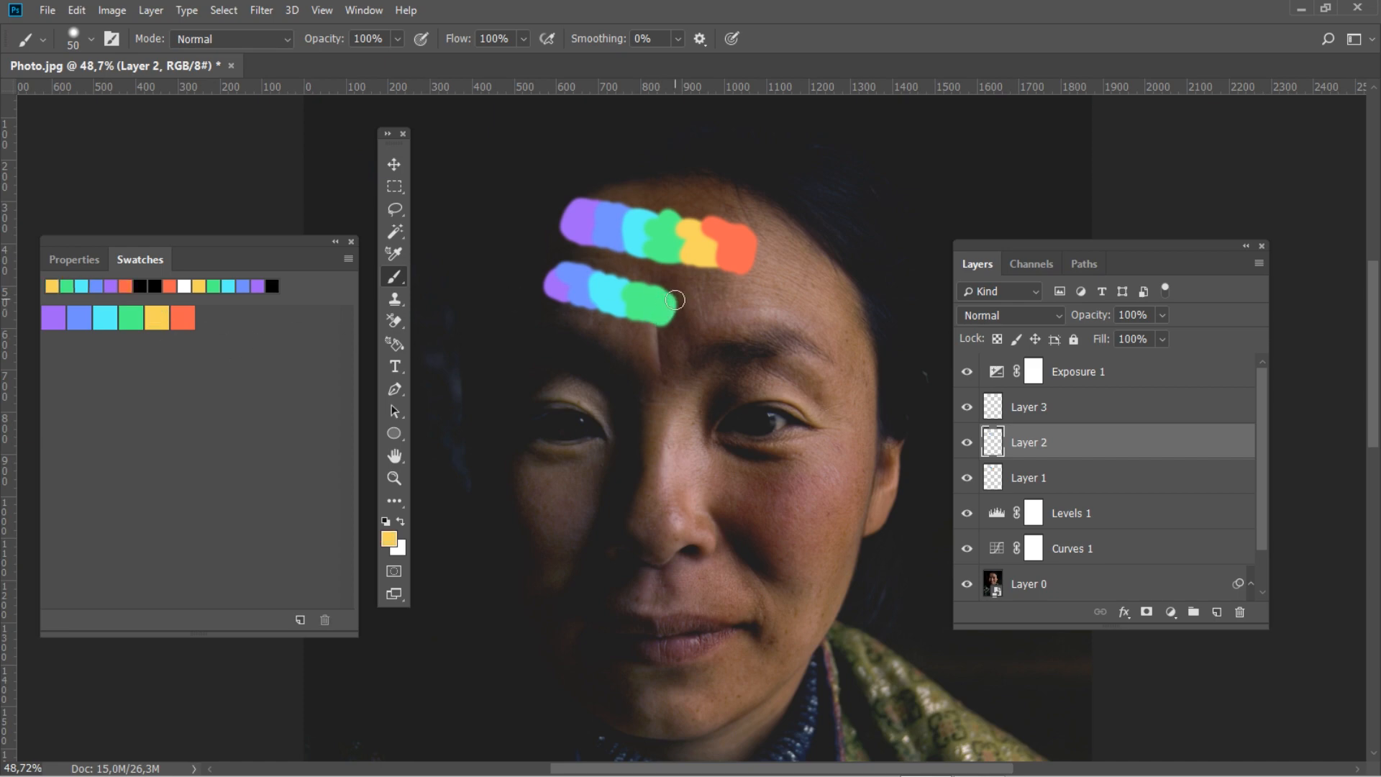
pyautogui.moveTo(670, 318)
pyautogui.mouseDown()
pyautogui.moveTo(664, 303)
pyautogui.moveTo(693, 316)
pyautogui.moveTo(687, 299)
pyautogui.moveTo(703, 314)
pyautogui.mouseUp()
pyautogui.click(183, 317)
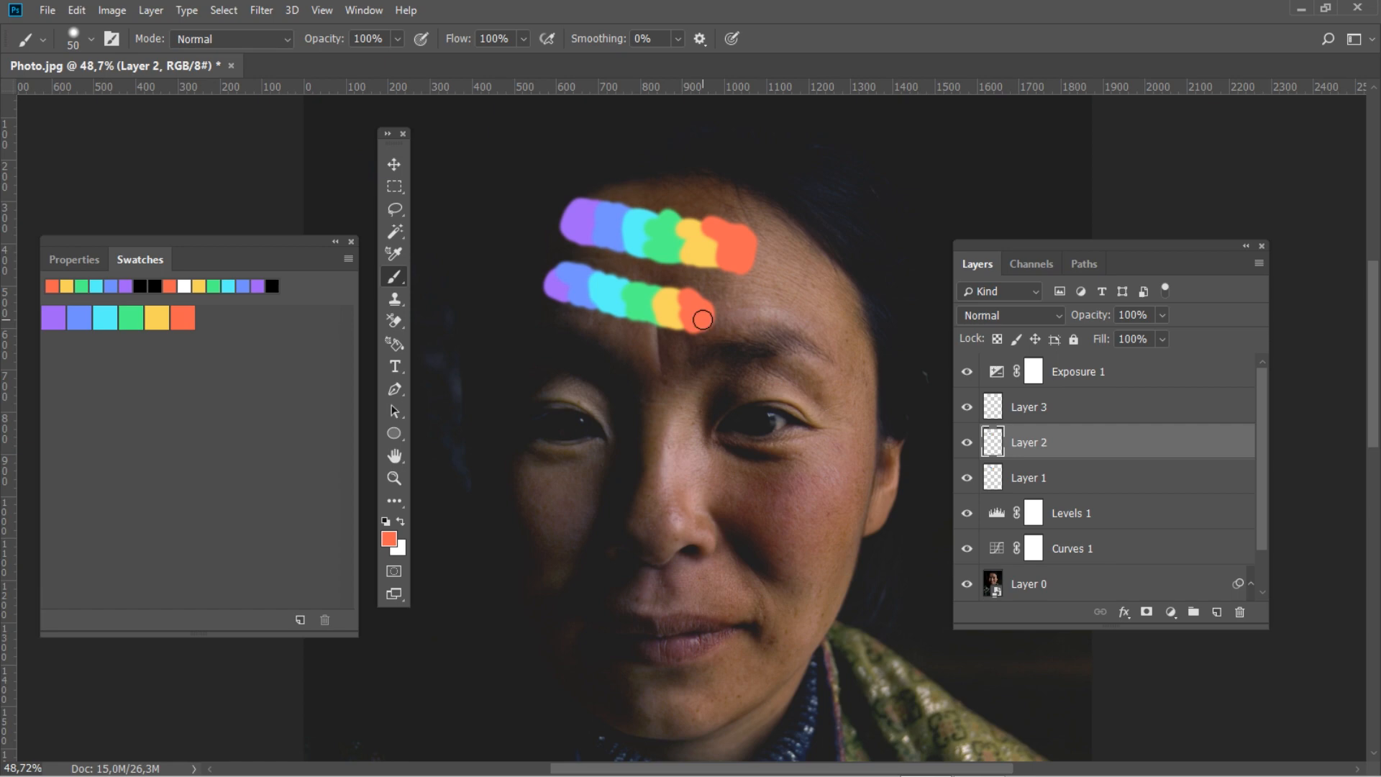
# Start a stripe on Layer 3 across the shadowed cheek with adjoining purple, blue and cyan dabs.
pyautogui.click(1088, 410)
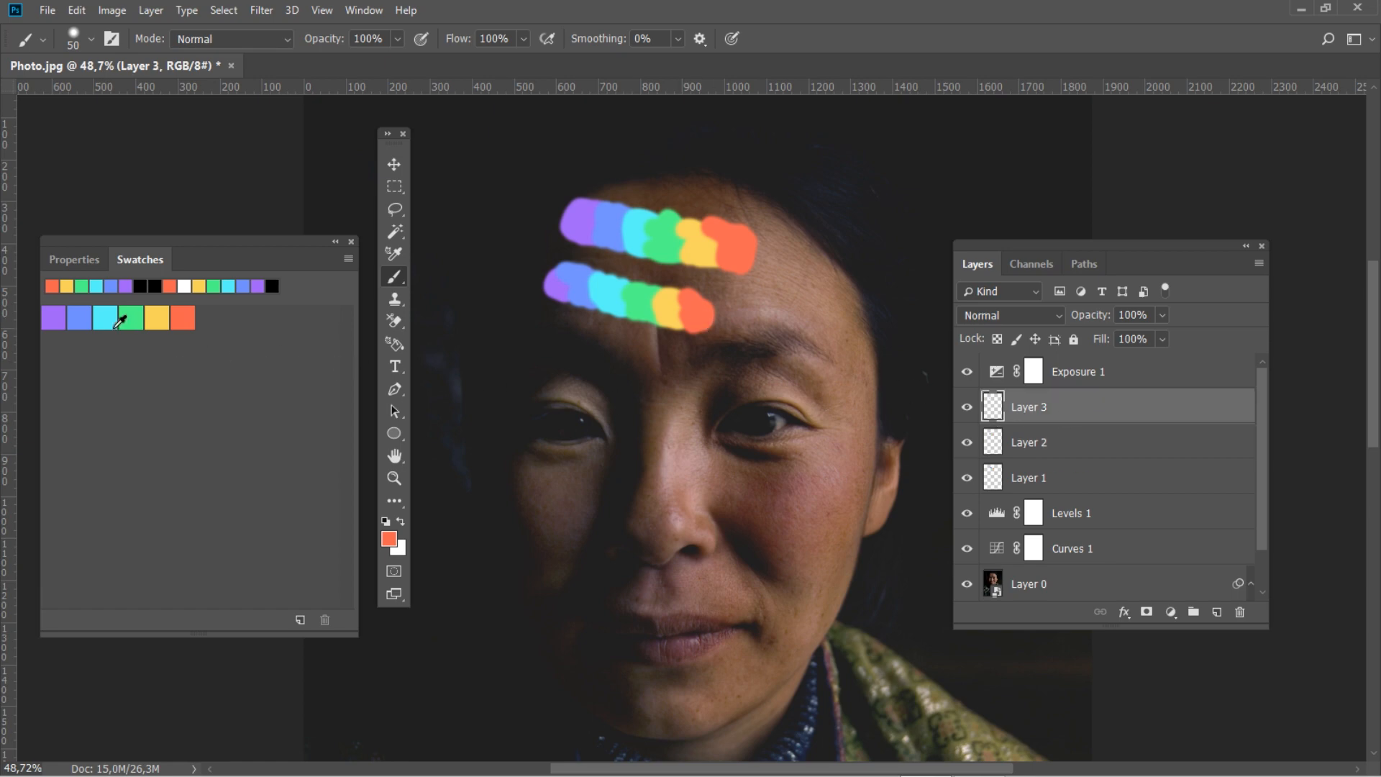
pyautogui.click(59, 317)
pyautogui.moveTo(532, 488); pyautogui.dragTo(535, 501)
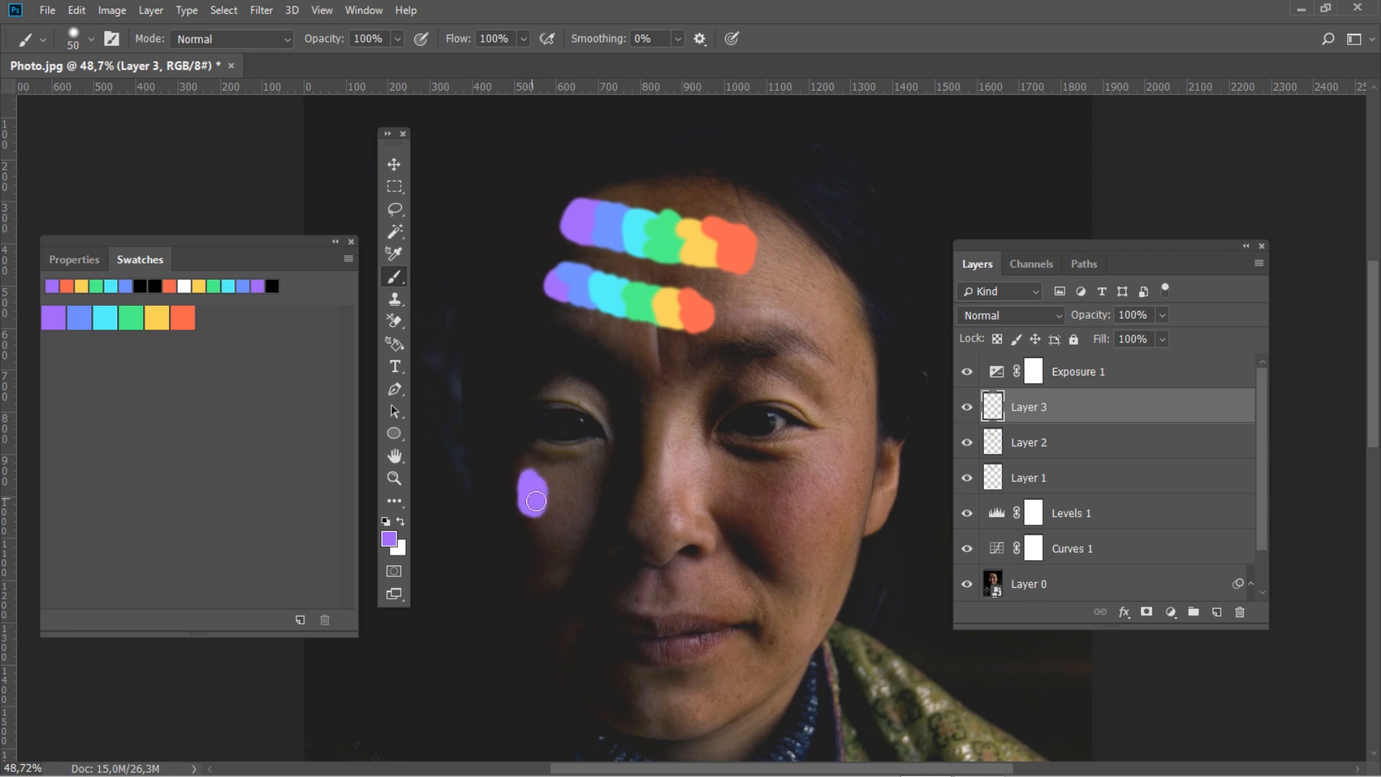
pyautogui.click(79, 318)
pyautogui.moveTo(545, 477)
pyautogui.mouseDown()
pyautogui.moveTo(551, 482)
pyautogui.moveTo(557, 512)
pyautogui.moveTo(560, 479)
pyautogui.mouseUp()
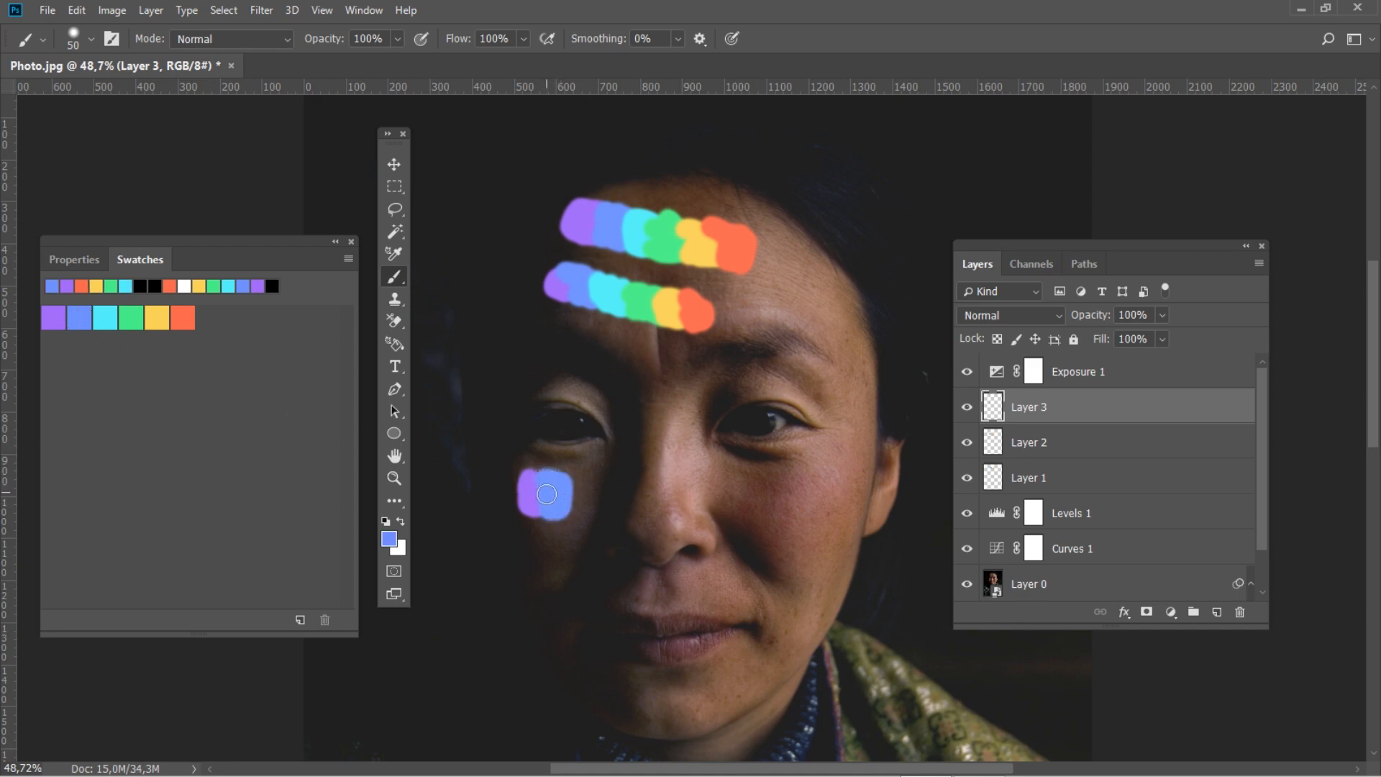
pyautogui.click(104, 316)
pyautogui.moveTo(574, 481)
pyautogui.mouseDown()
pyautogui.moveTo(576, 507)
pyautogui.moveTo(573, 487)
pyautogui.moveTo(590, 493)
pyautogui.mouseUp()
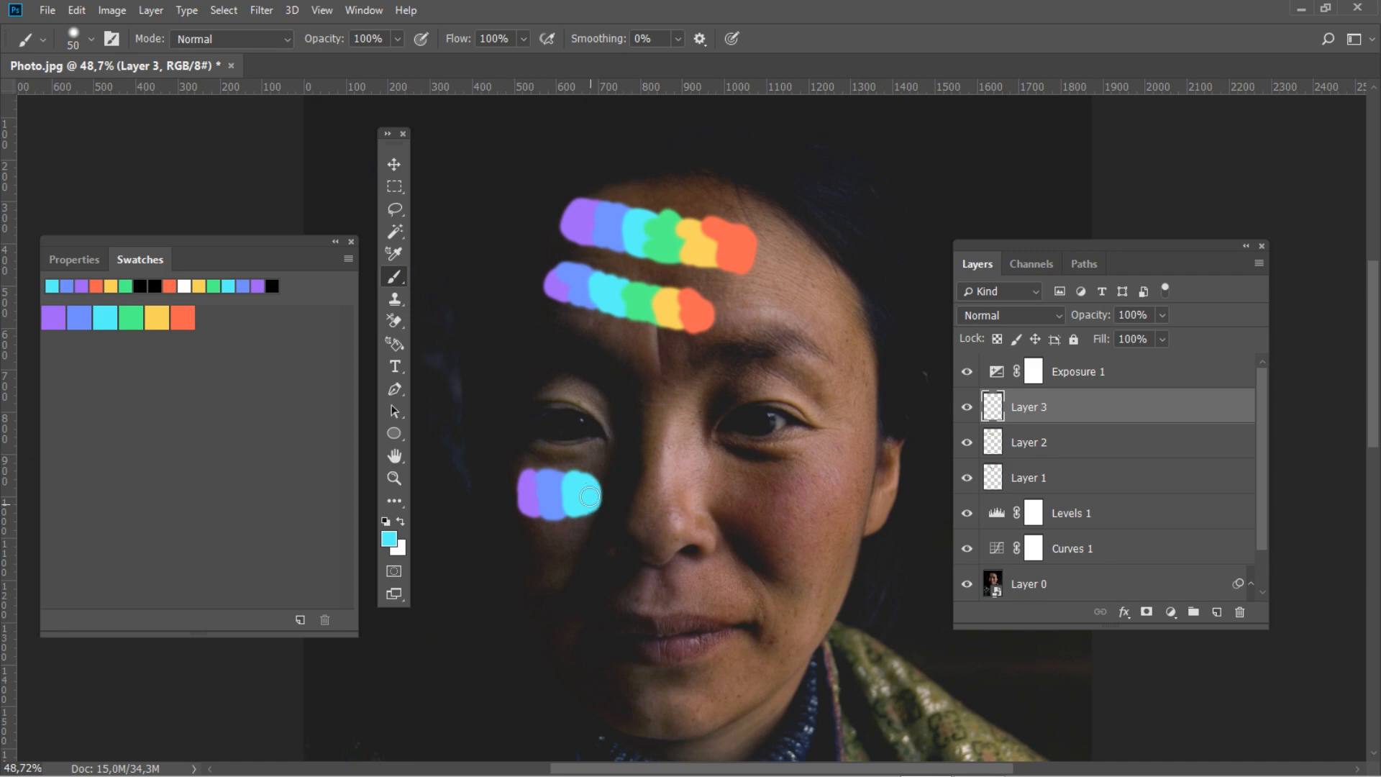
# Extend the cheek stripe on Layer 3 across the nose with green, yellow and orange dabs.
pyautogui.click(130, 317)
pyautogui.moveTo(609, 485); pyautogui.dragTo(603, 481)
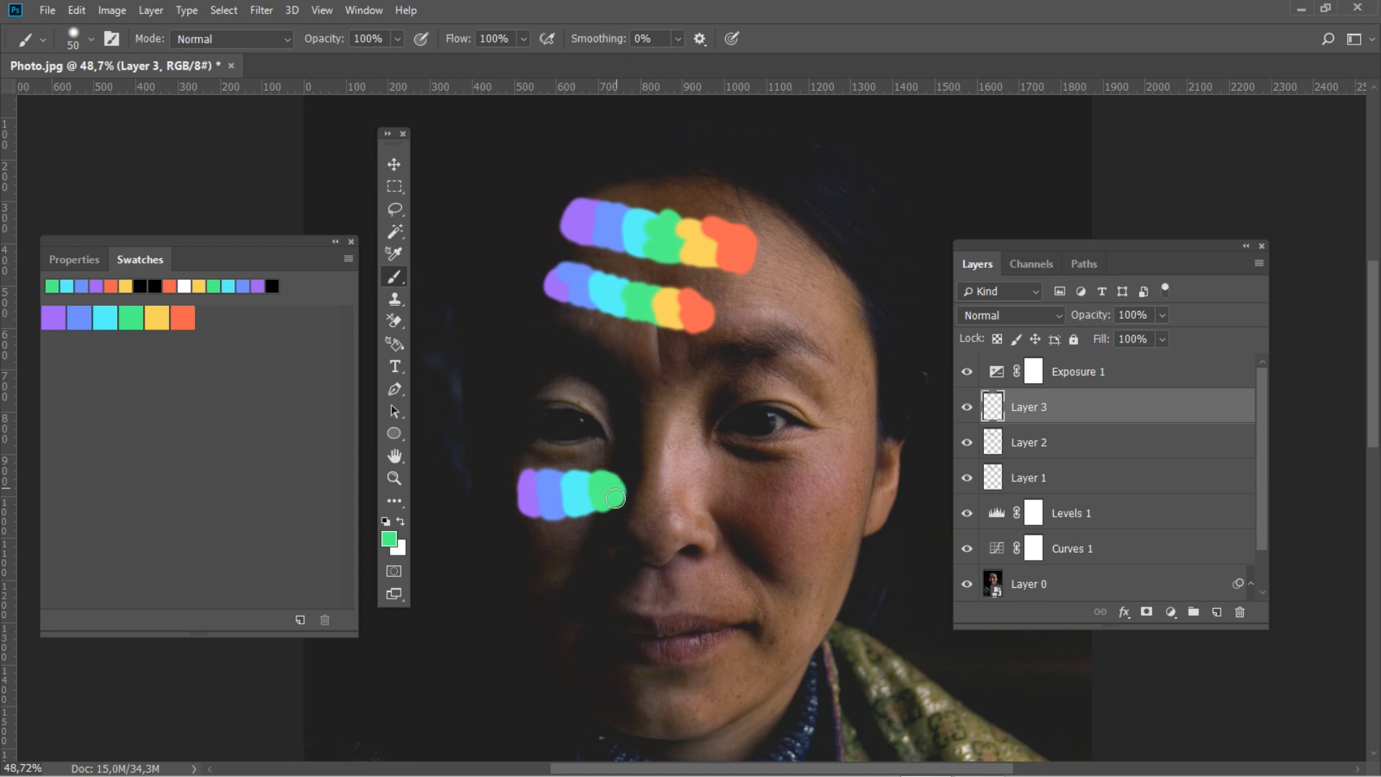
pyautogui.click(618, 498)
pyautogui.click(155, 317)
pyautogui.moveTo(636, 491)
pyautogui.mouseDown()
pyautogui.moveTo(623, 490)
pyautogui.moveTo(642, 496)
pyautogui.moveTo(640, 484)
pyautogui.moveTo(627, 498)
pyautogui.moveTo(634, 479)
pyautogui.moveTo(651, 500)
pyautogui.moveTo(626, 474)
pyautogui.mouseUp()
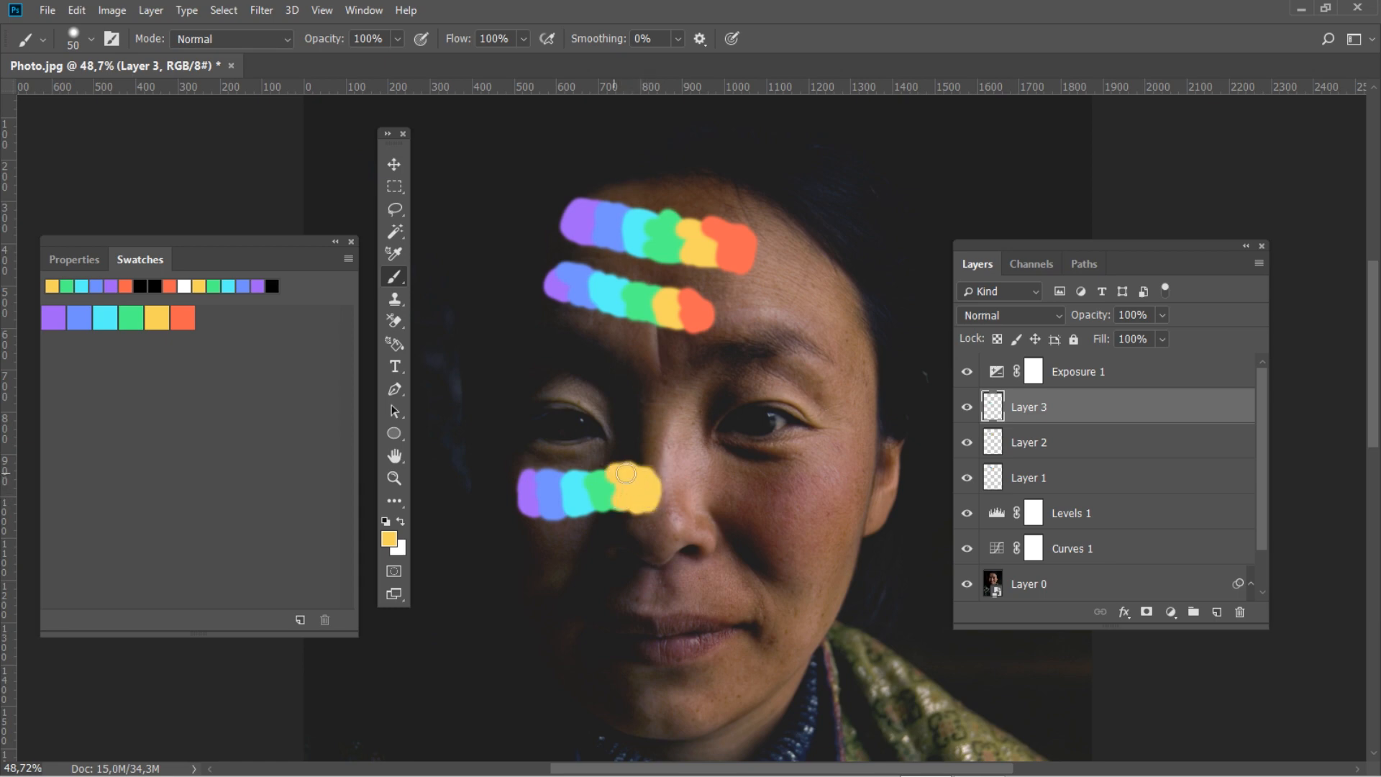
pyautogui.click(180, 315)
pyautogui.moveTo(662, 481)
pyautogui.mouseDown()
pyautogui.moveTo(668, 496)
pyautogui.moveTo(682, 483)
pyautogui.mouseUp()
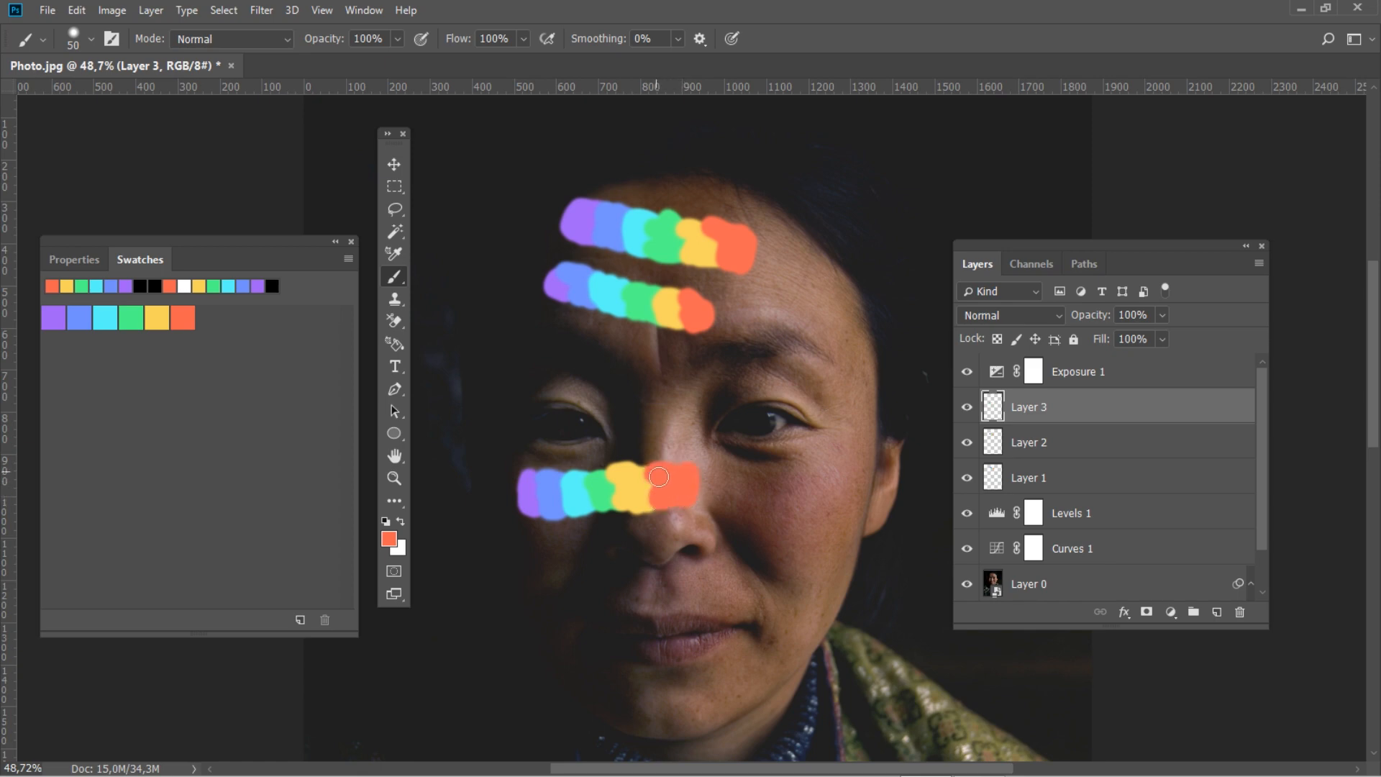
pyautogui.moveTo(659, 489); pyautogui.dragTo(666, 491)
# Apply a Gaussian Blur with a 40 pixel radius to the upper forehead stripe on Layer 1.
pyautogui.click(1072, 477)
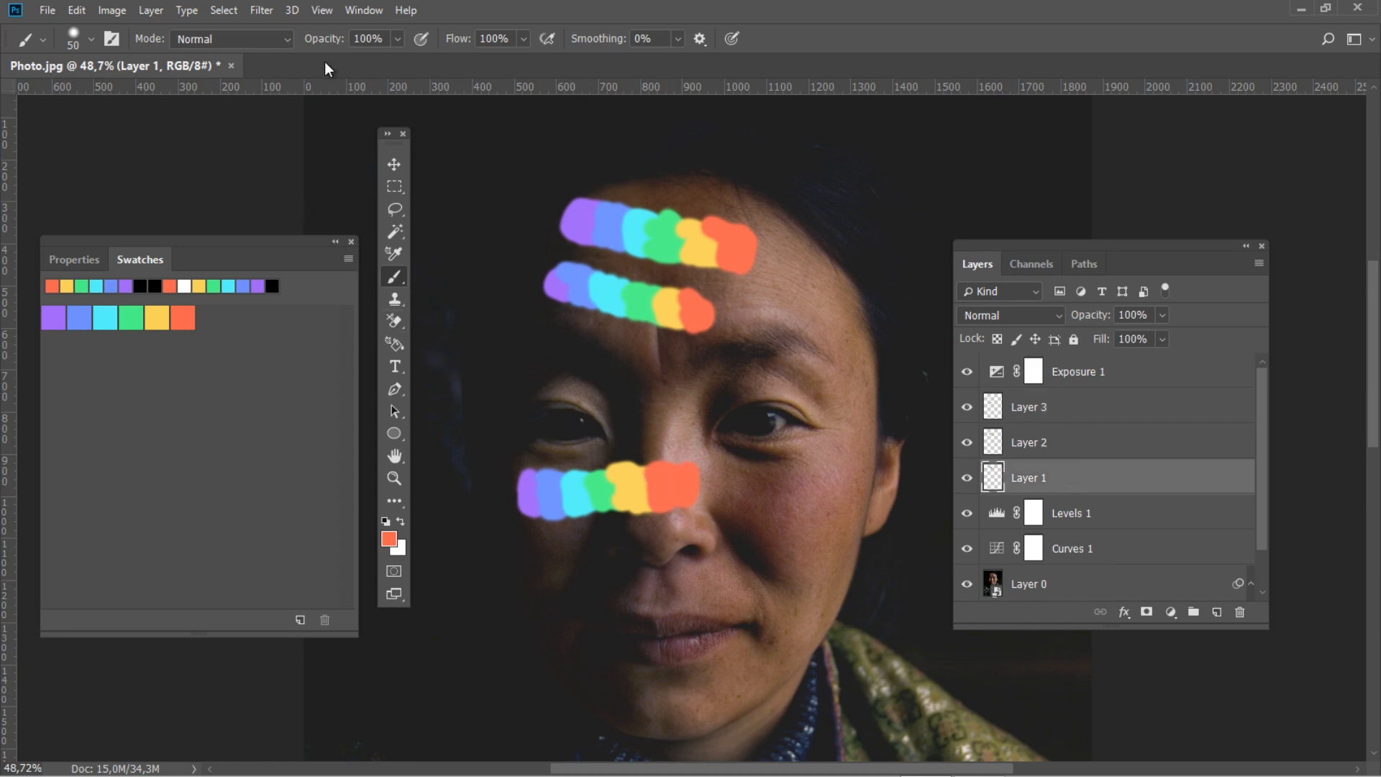
pyautogui.click(286, 11)
pyautogui.moveTo(269, 14)
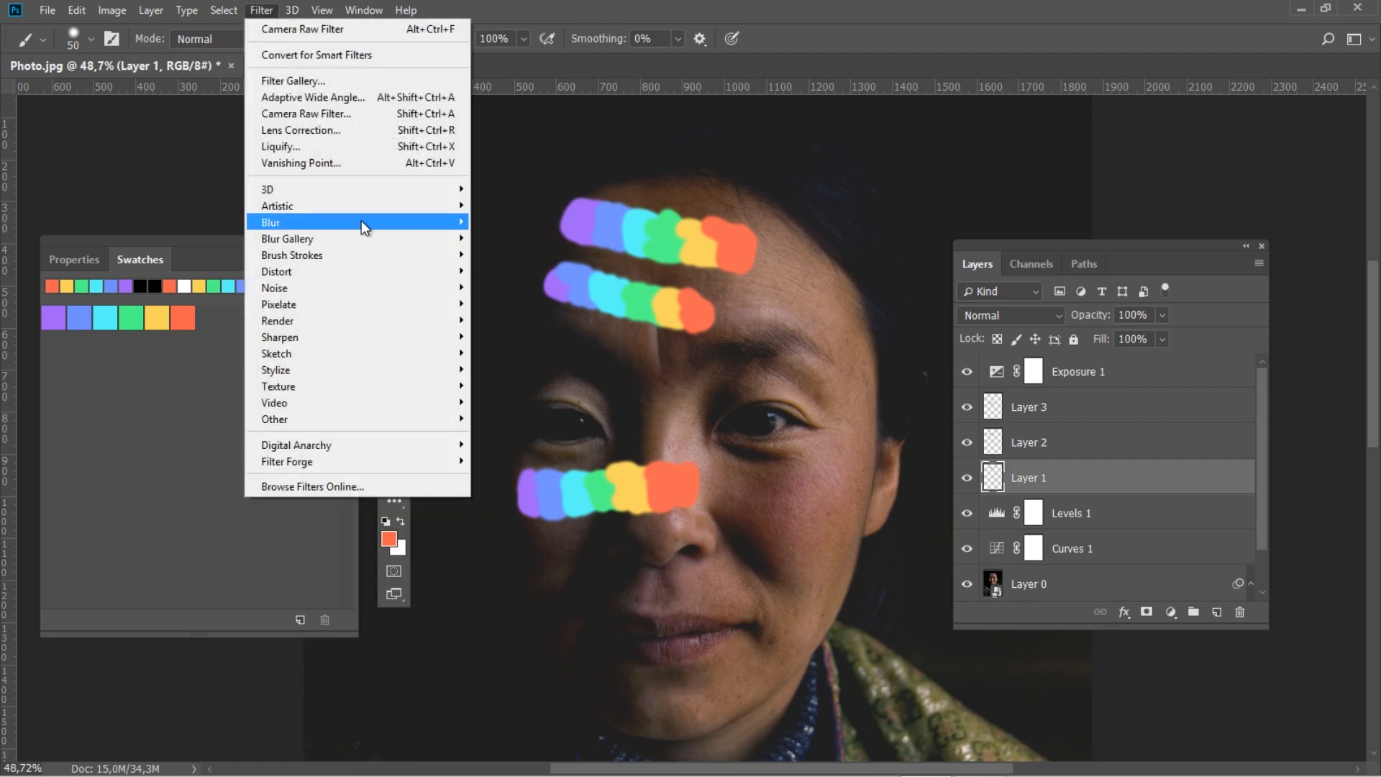
pyautogui.moveTo(361, 220)
pyautogui.click(516, 287)
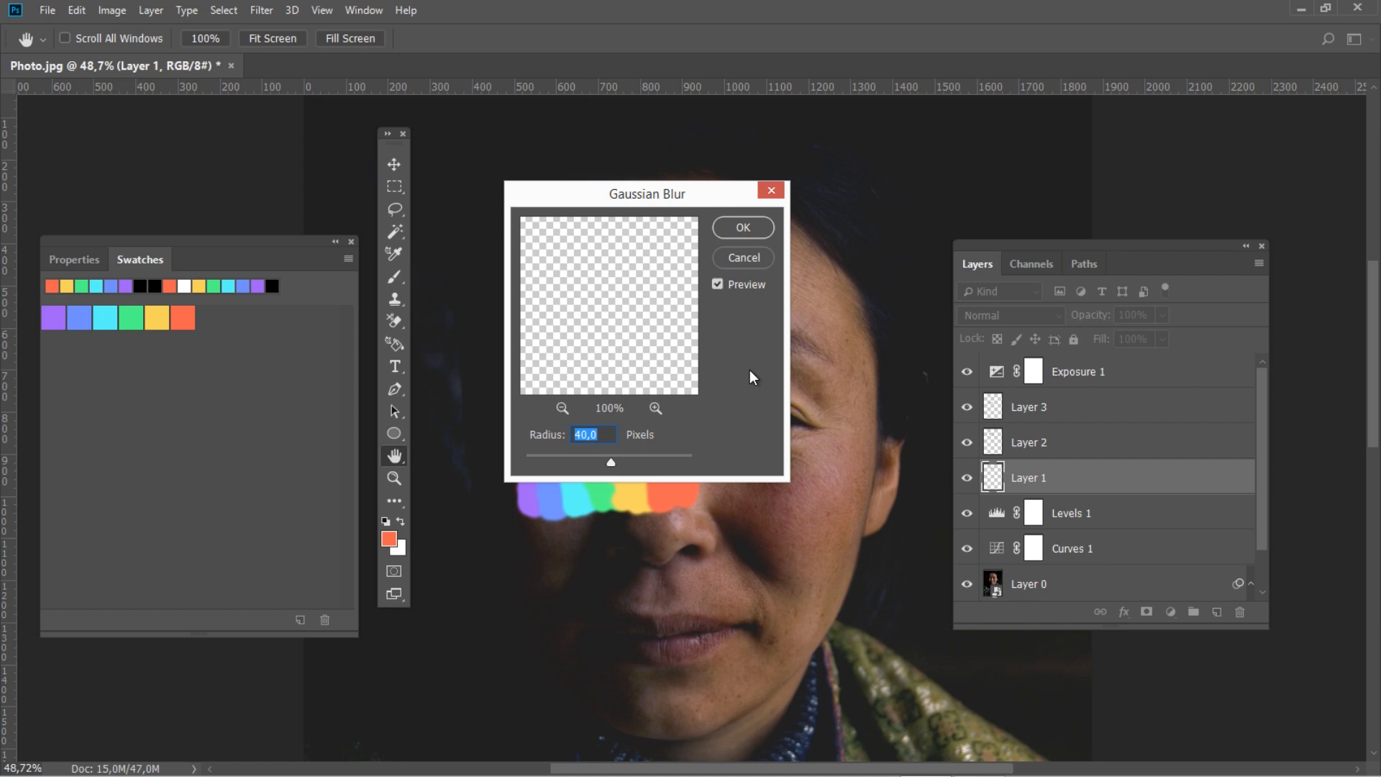
pyautogui.click(750, 225)
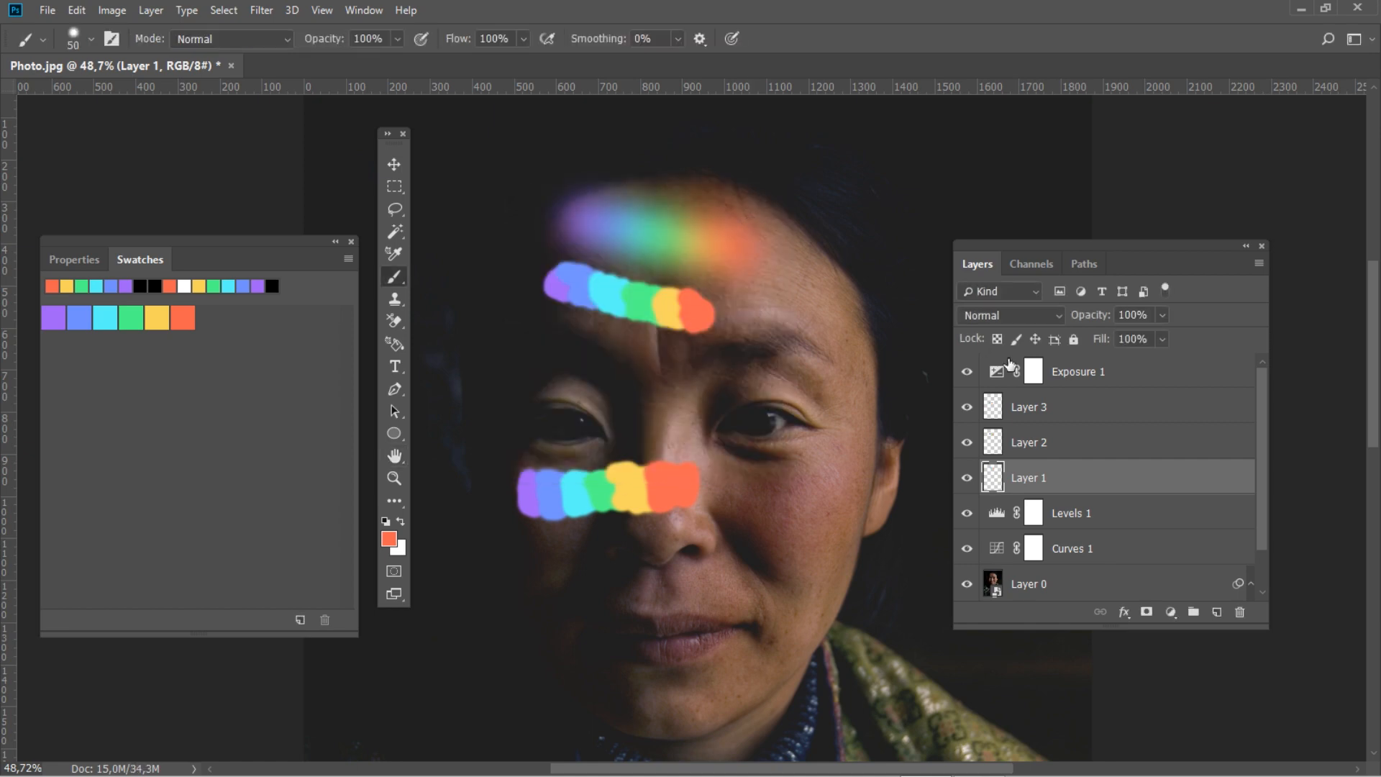
# Repeat the same Gaussian Blur on the rainbow stripes of Layer 2 and Layer 3.
pyautogui.click(1090, 453)
pyautogui.hotkey('ctrl', 'f')
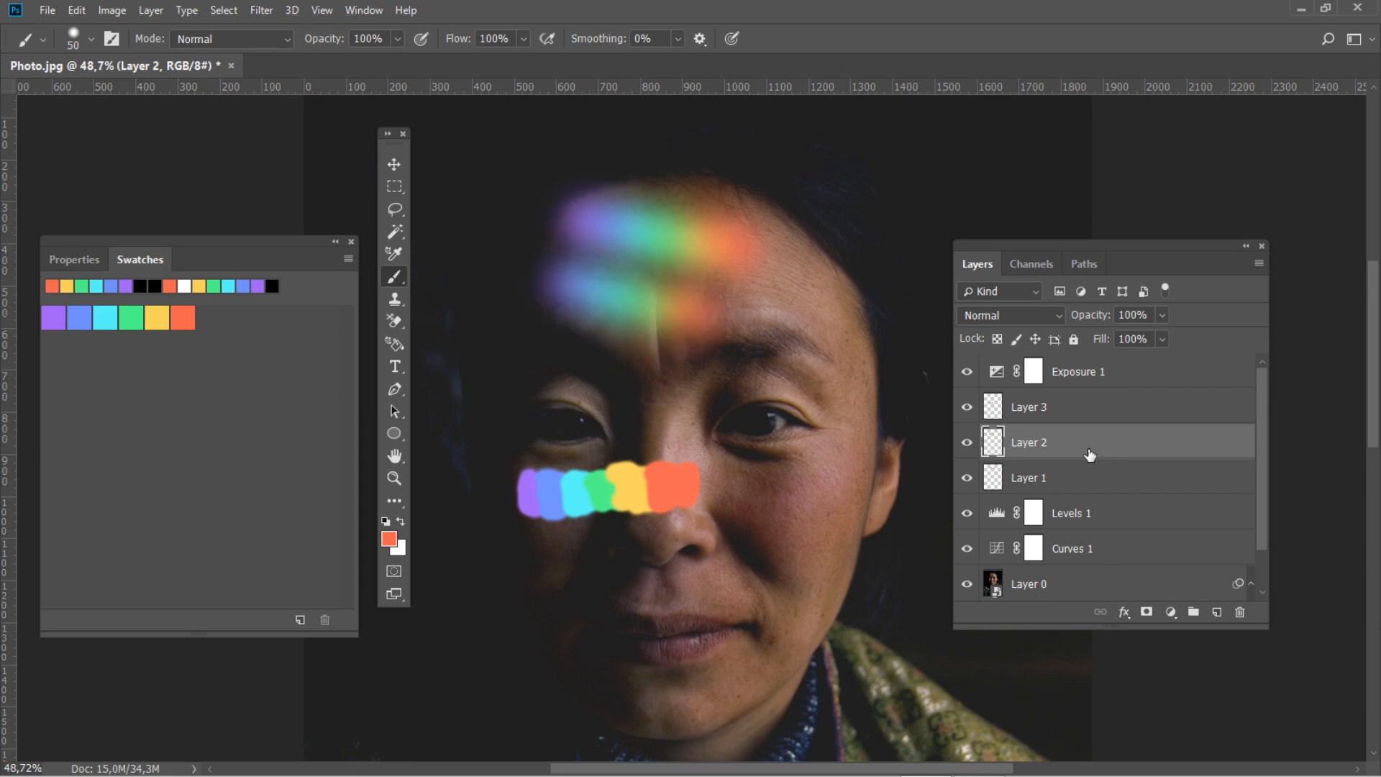
pyautogui.click(1087, 407)
pyautogui.hotkey('ctrl', 'f')
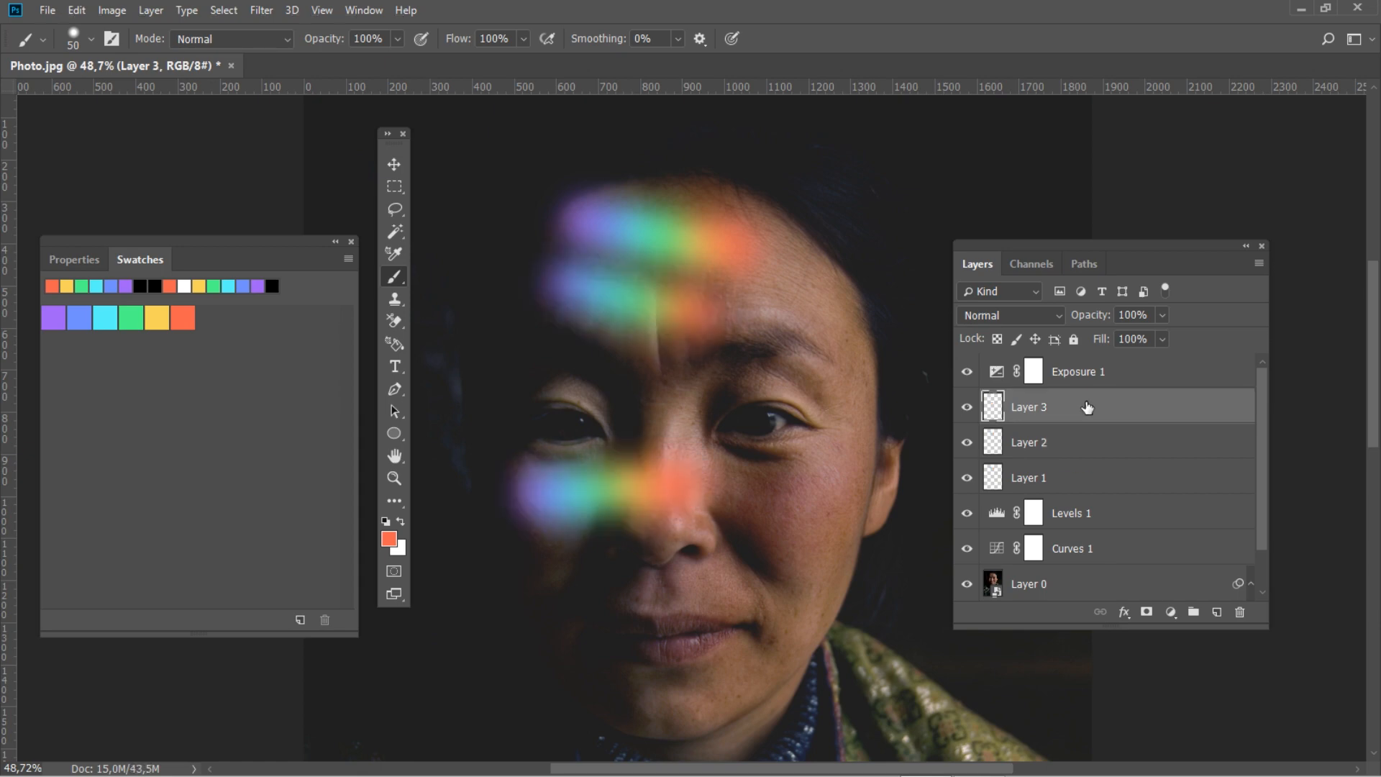
# Set the blend mode of Layer 1, Layer 2 and Layer 3 together to Overlay.
pyautogui.keyDown('shift'); pyautogui.click(1076, 440); pyautogui.keyUp('shift')
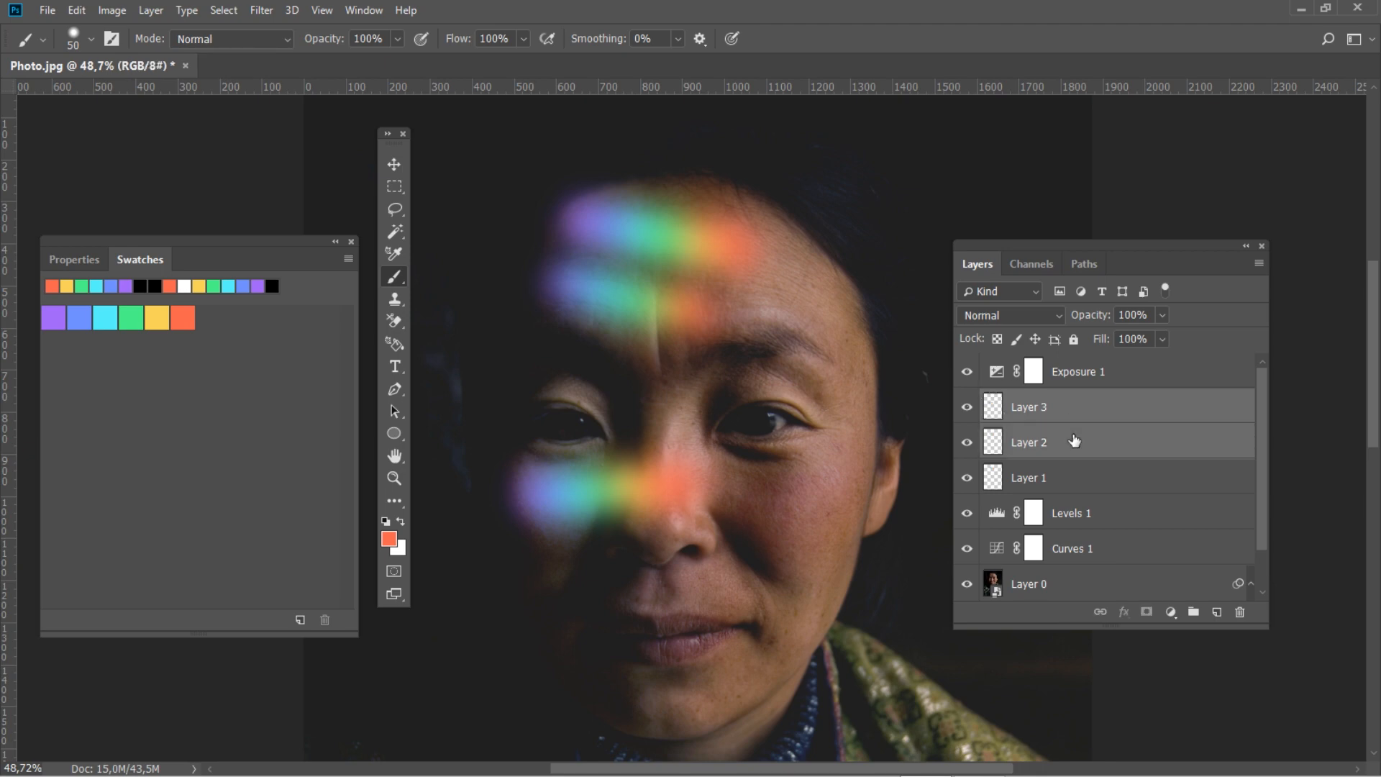
pyautogui.keyDown('shift'); pyautogui.click(1071, 480); pyautogui.keyUp('shift')
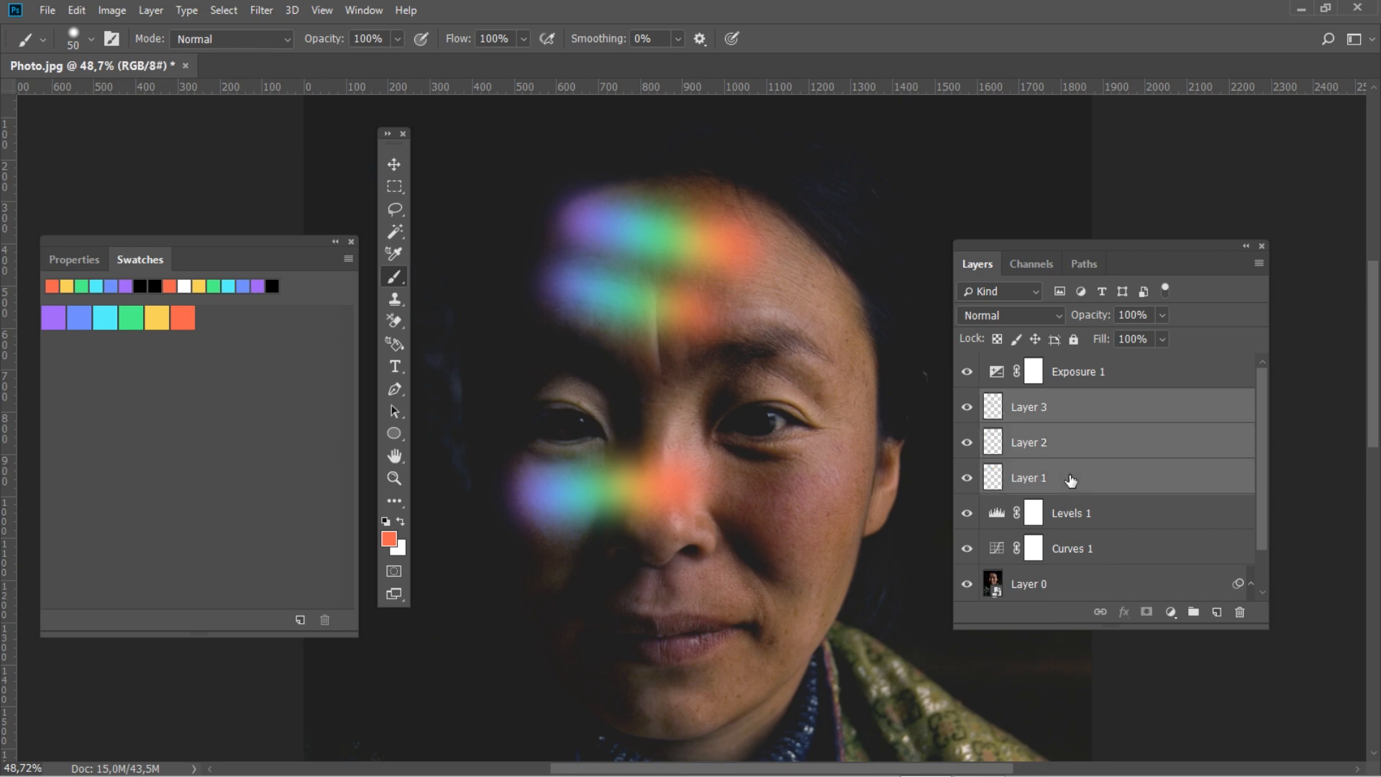
pyautogui.click(1030, 315)
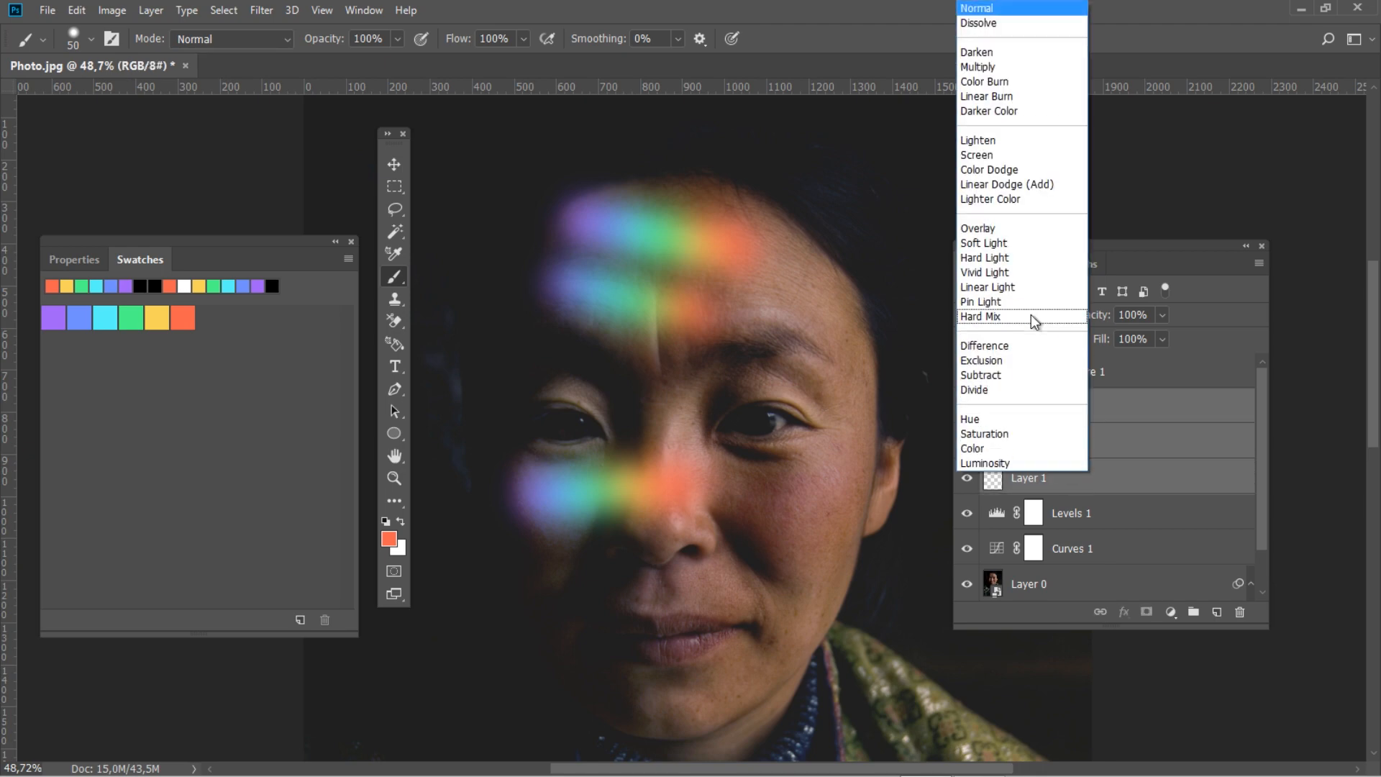
pyautogui.click(1014, 228)
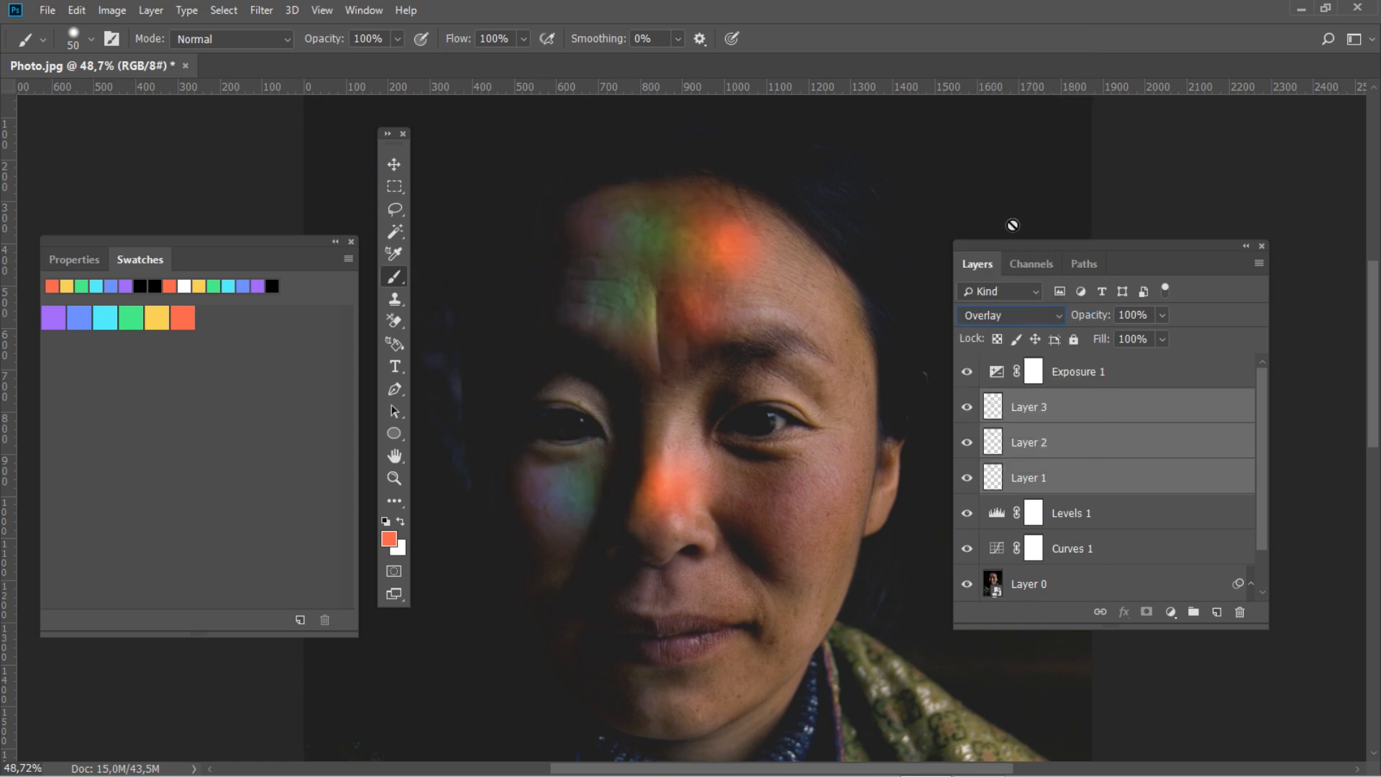
# Paint three white stripes over the forehead and cheek rainbow stripes on a new layer directly above Levels 1.
pyautogui.click(1092, 510)
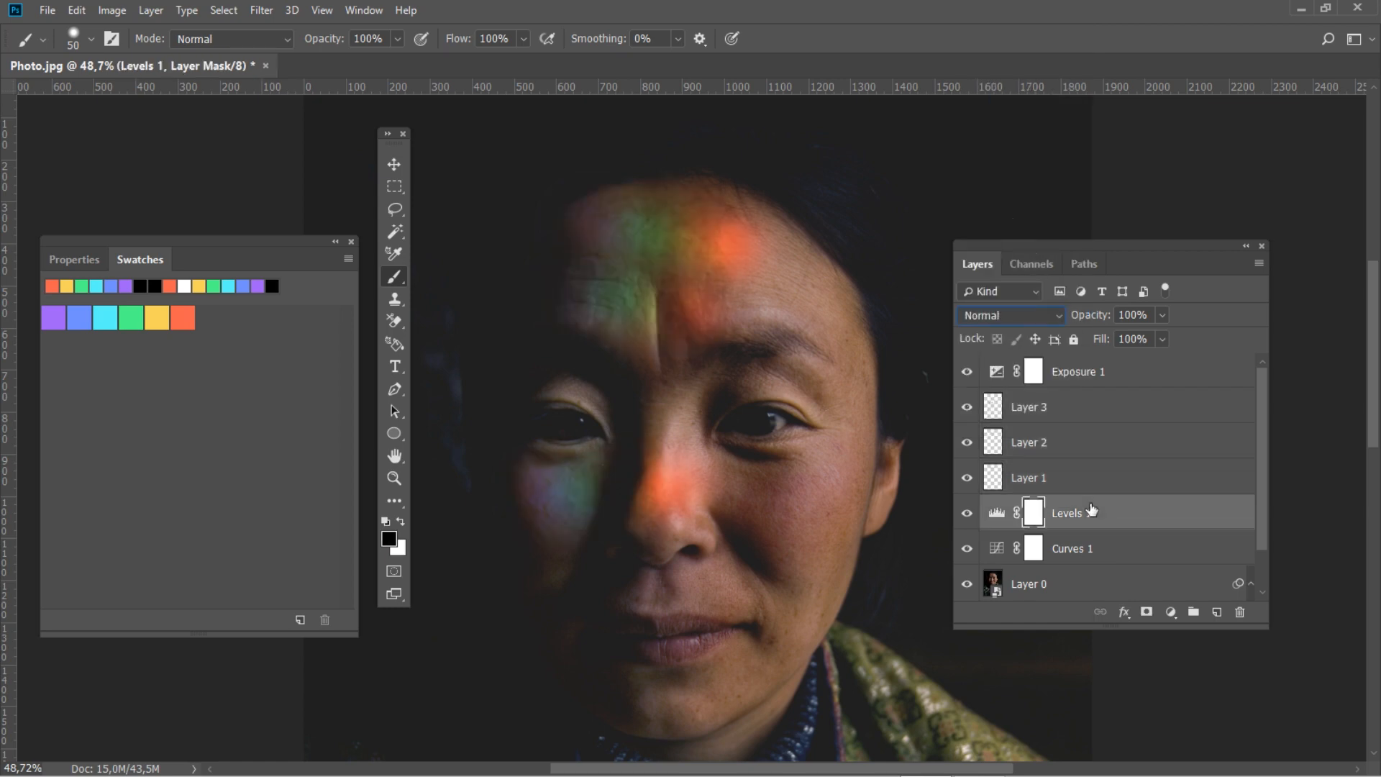
pyautogui.hotkey('ctrl', 'shift', 'alt', 'n')
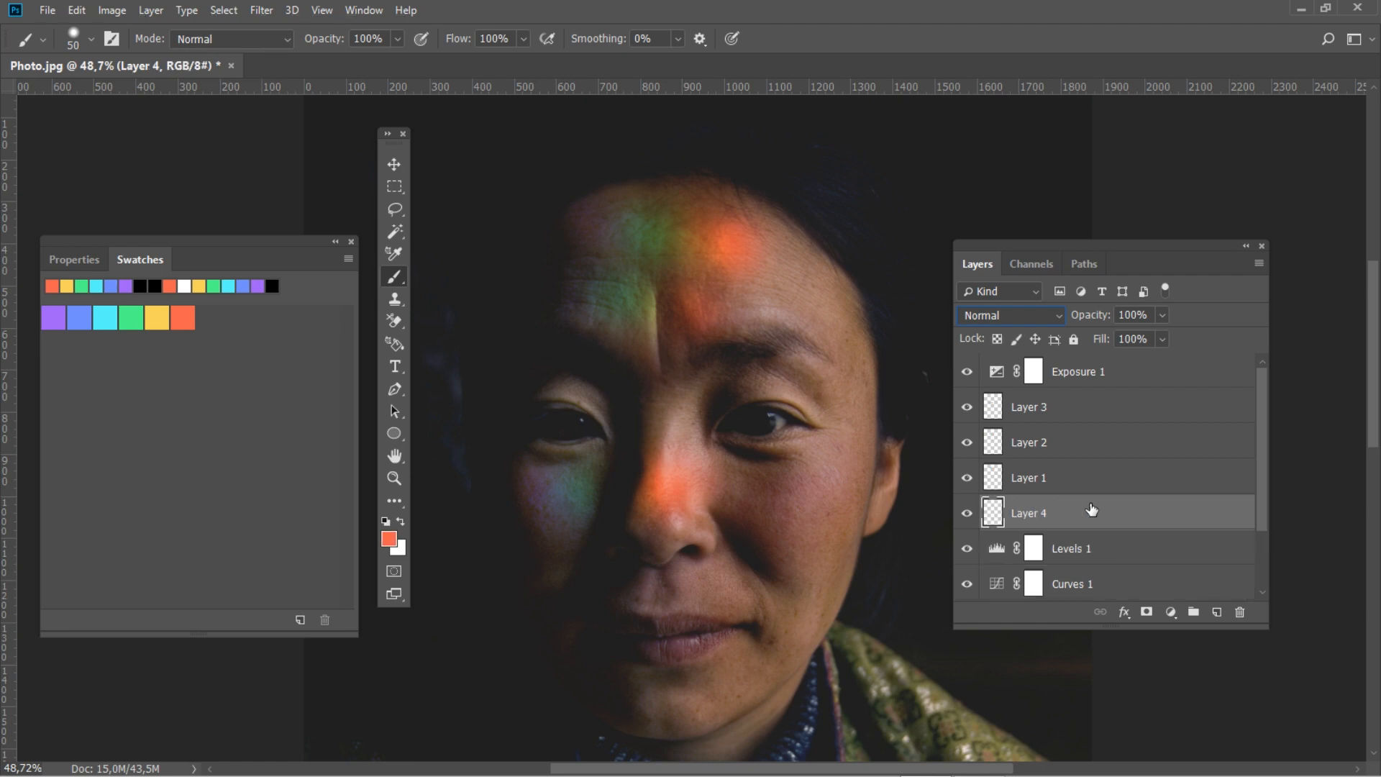
pyautogui.click(401, 522)
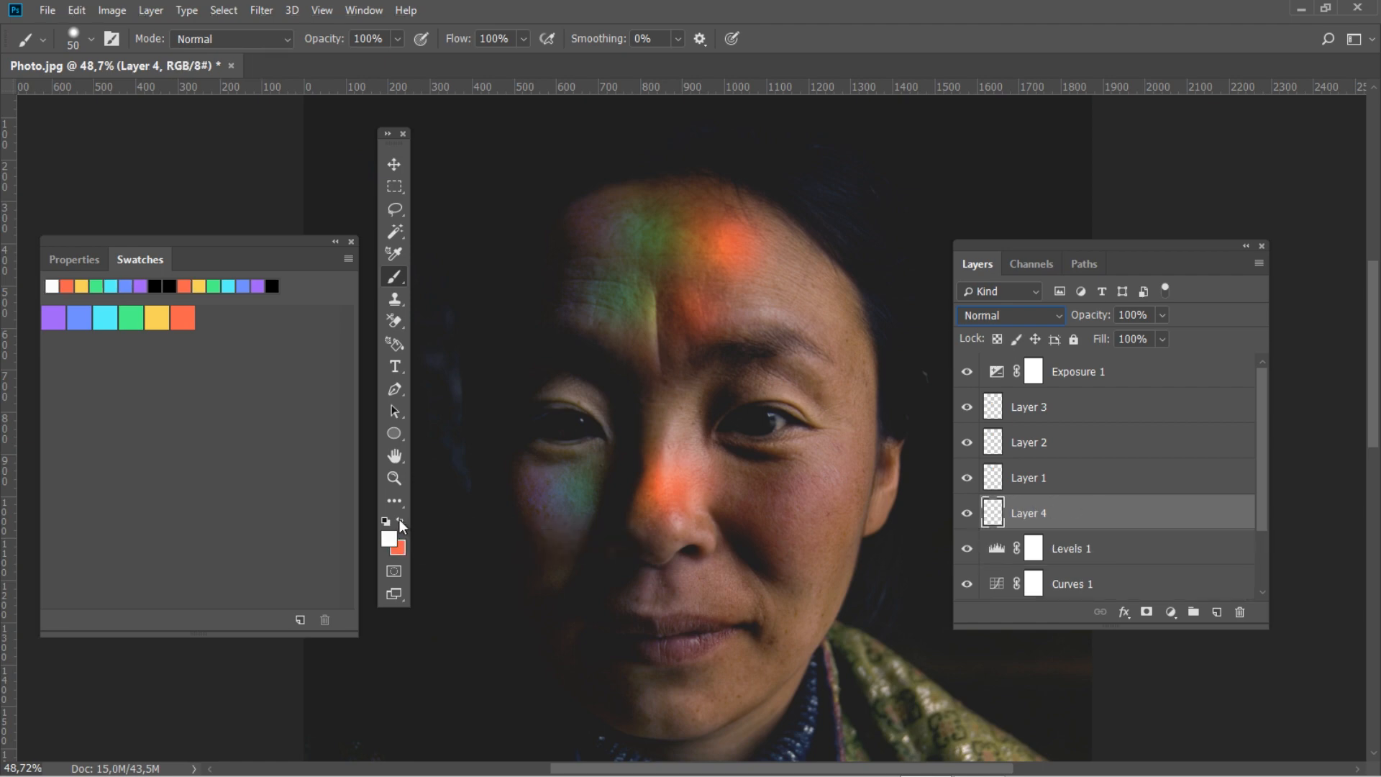
pyautogui.moveTo(578, 219)
pyautogui.mouseDown()
pyautogui.moveTo(735, 254)
pyautogui.moveTo(591, 214)
pyautogui.moveTo(702, 230)
pyautogui.moveTo(738, 243)
pyautogui.moveTo(587, 215)
pyautogui.mouseUp()
pyautogui.moveTo(691, 308)
pyautogui.mouseDown()
pyautogui.moveTo(567, 282)
pyautogui.moveTo(698, 310)
pyautogui.moveTo(591, 280)
pyautogui.moveTo(693, 314)
pyautogui.moveTo(567, 291)
pyautogui.moveTo(599, 281)
pyautogui.moveTo(672, 309)
pyautogui.mouseUp()
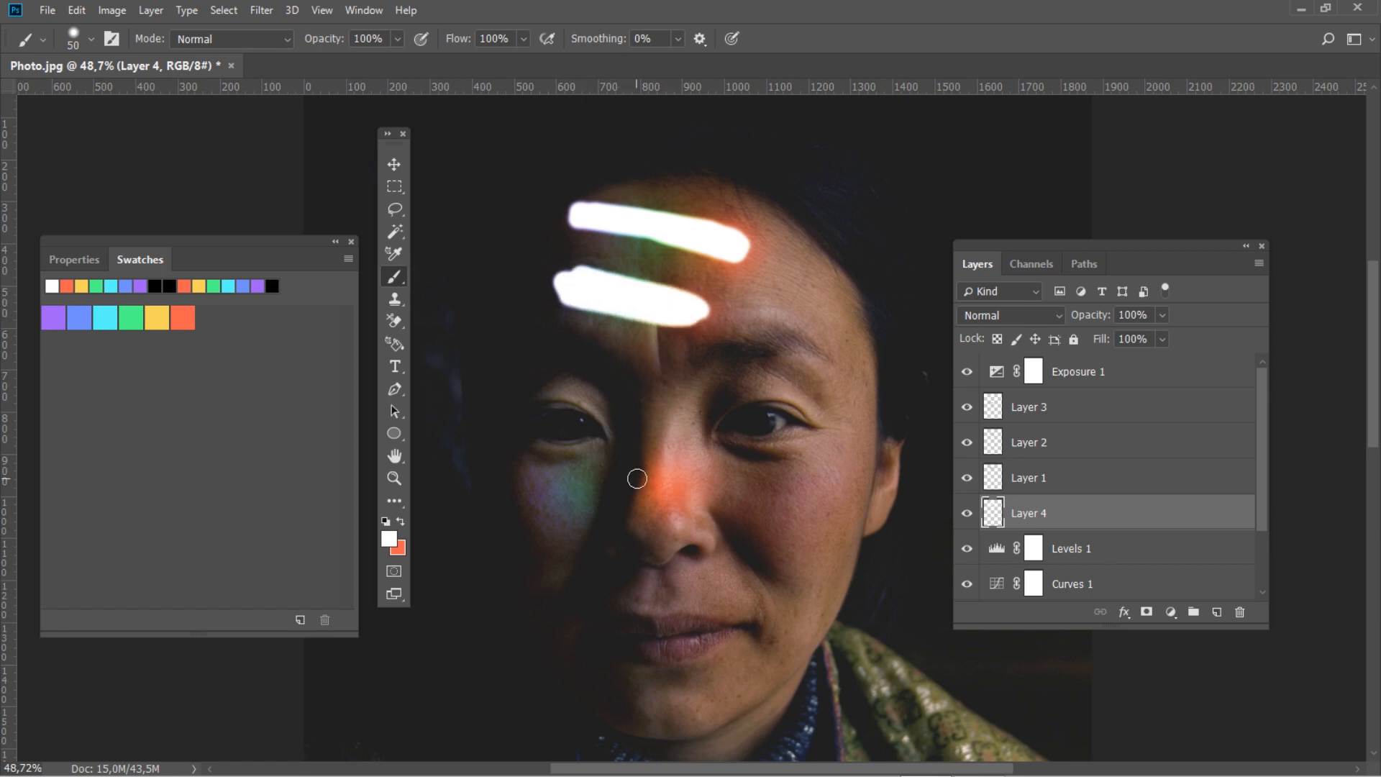
pyautogui.moveTo(693, 487)
pyautogui.mouseDown()
pyautogui.moveTo(524, 479)
pyautogui.moveTo(699, 495)
pyautogui.moveTo(542, 488)
pyautogui.moveTo(680, 487)
pyautogui.moveTo(562, 477)
pyautogui.moveTo(651, 482)
pyautogui.mouseUp()
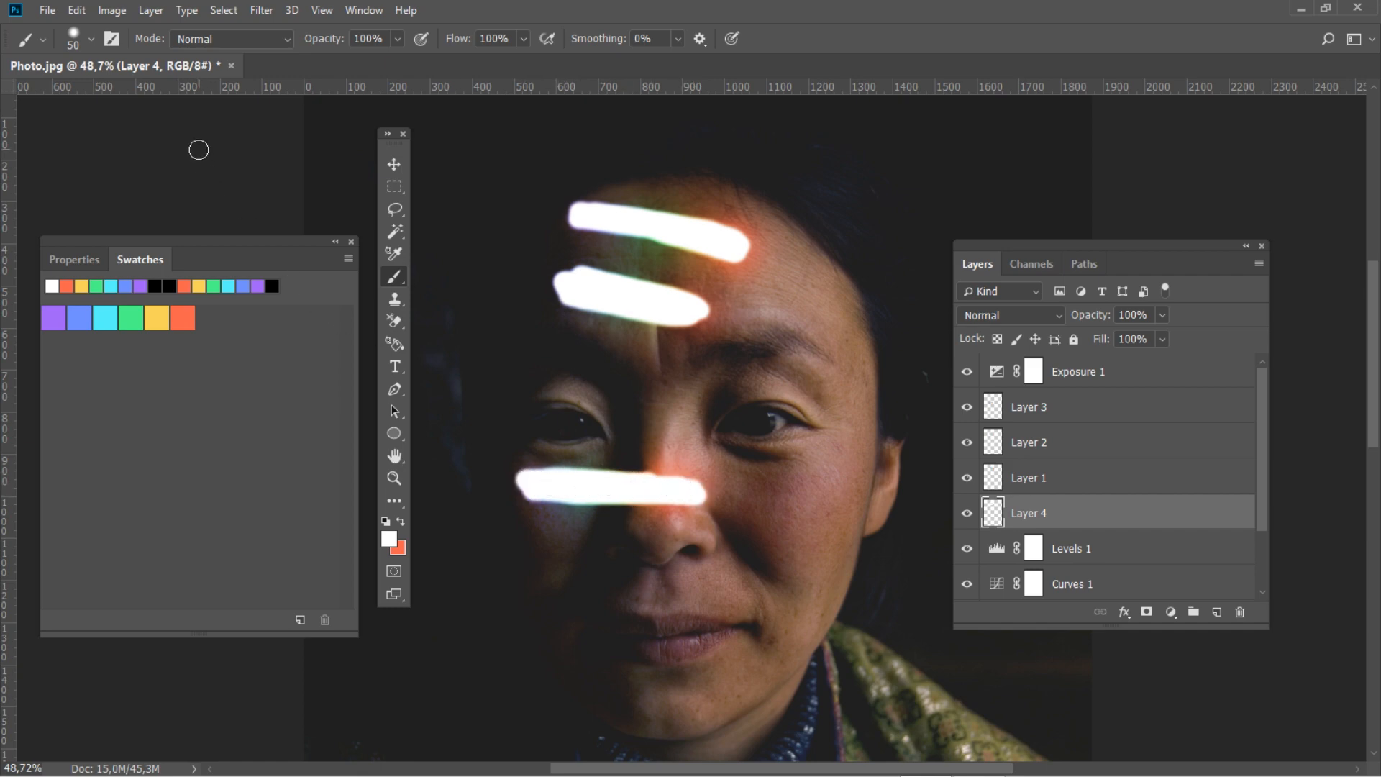
# Repeat the last Gaussian Blur on the white stripes of Layer 4 and blend the layer as Overlay at 25% opacity.
pyautogui.hotkey('ctrl', 'f')
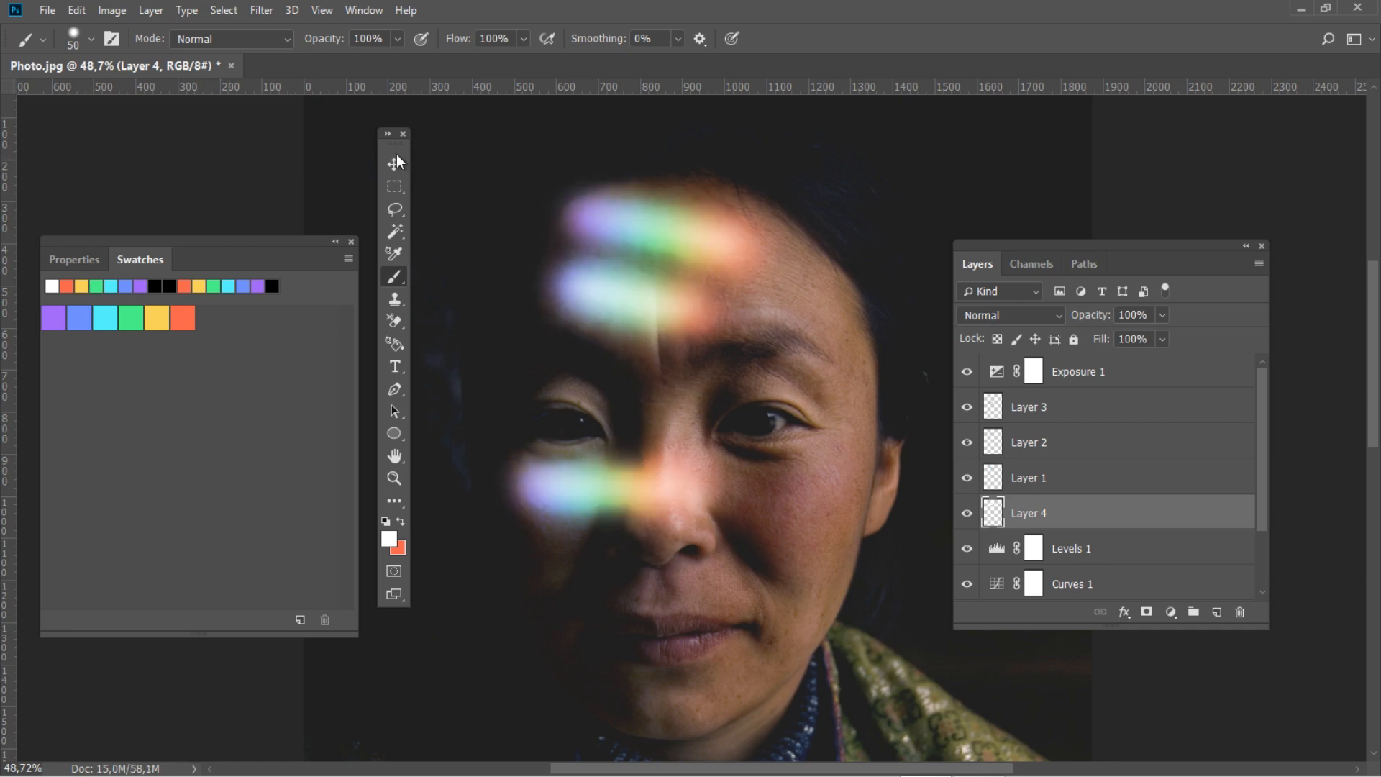
pyautogui.click(998, 318)
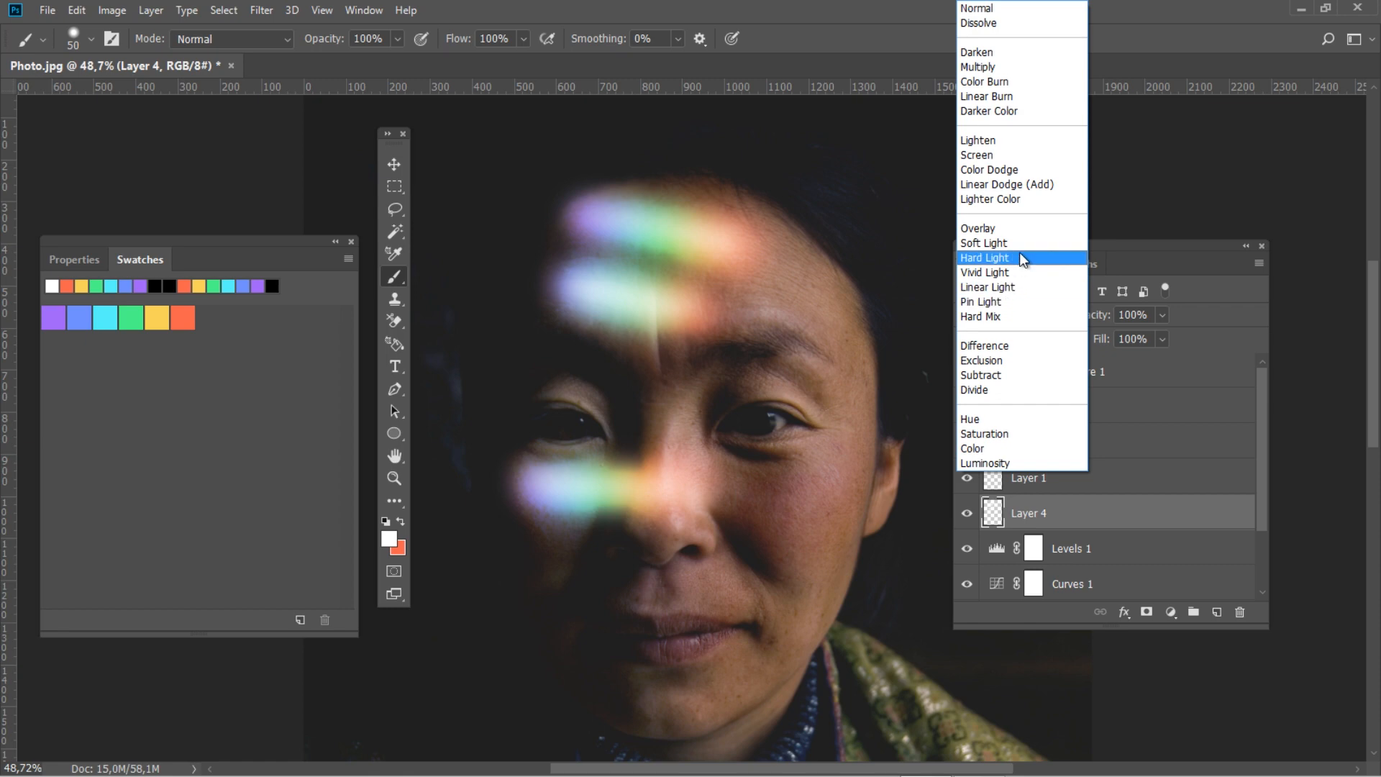
pyautogui.click(1054, 234)
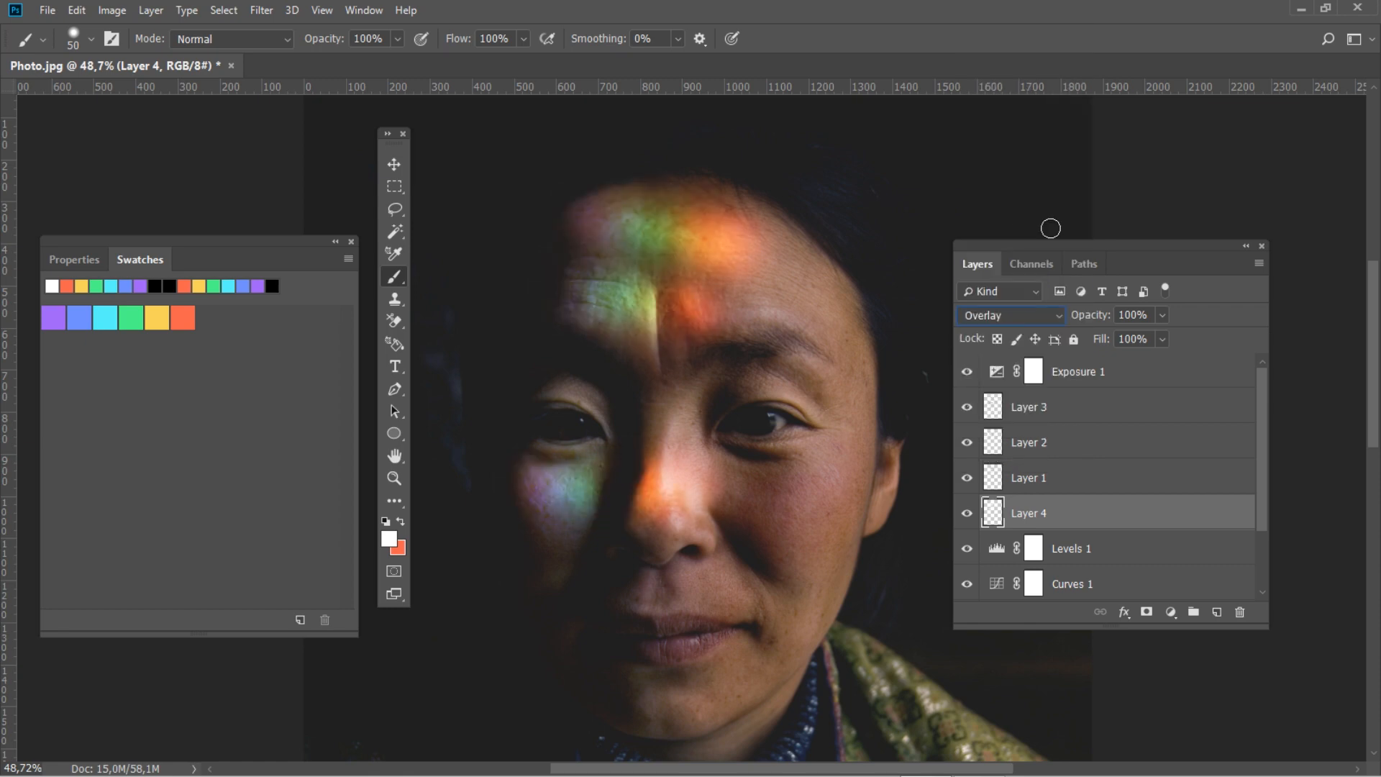
pyautogui.click(1086, 315)
pyautogui.write('25')
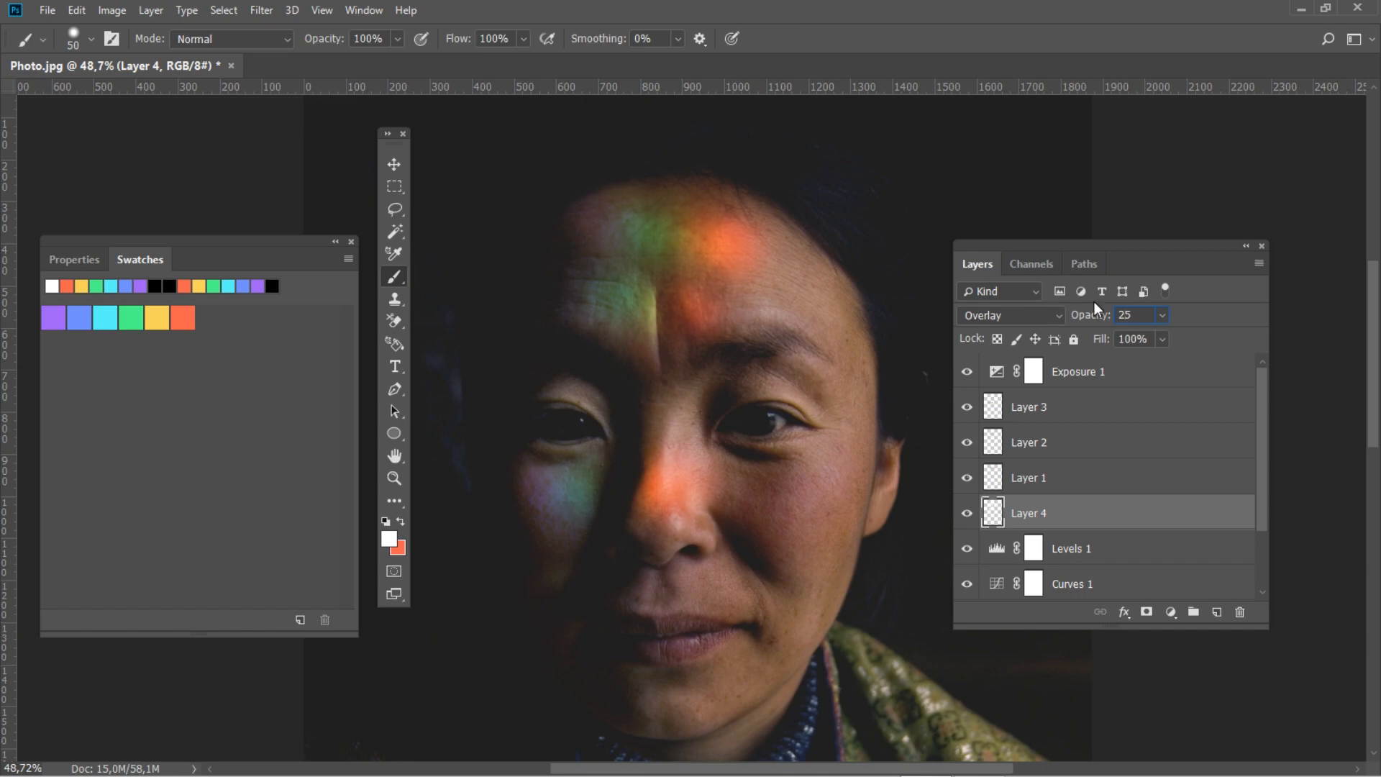